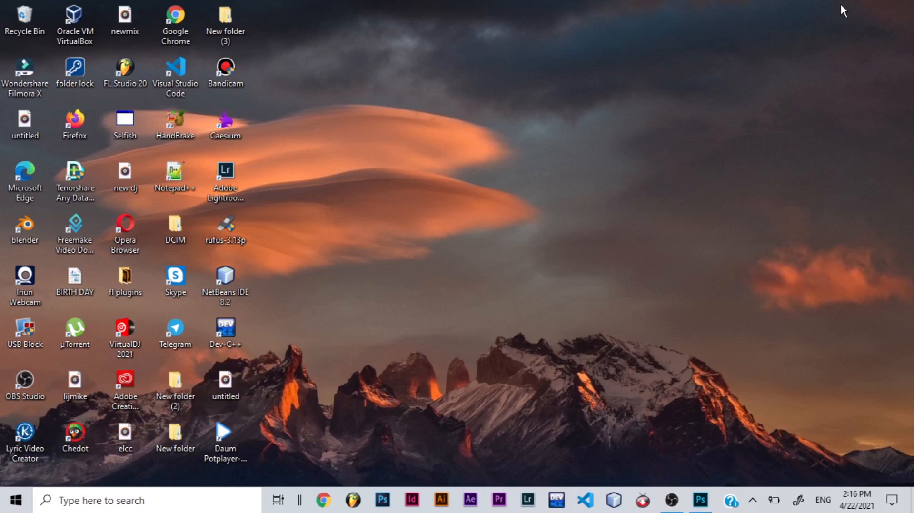
# Switch to Photoshop and open the P1100871 portrait and the red brick wall JPG together from the photoshop project folder.
pyautogui.click(701, 497)
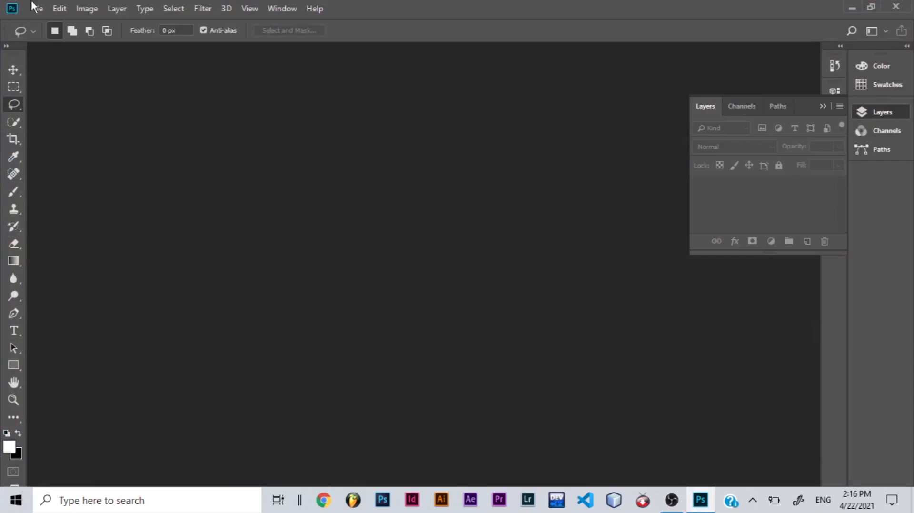
pyautogui.click(38, 9)
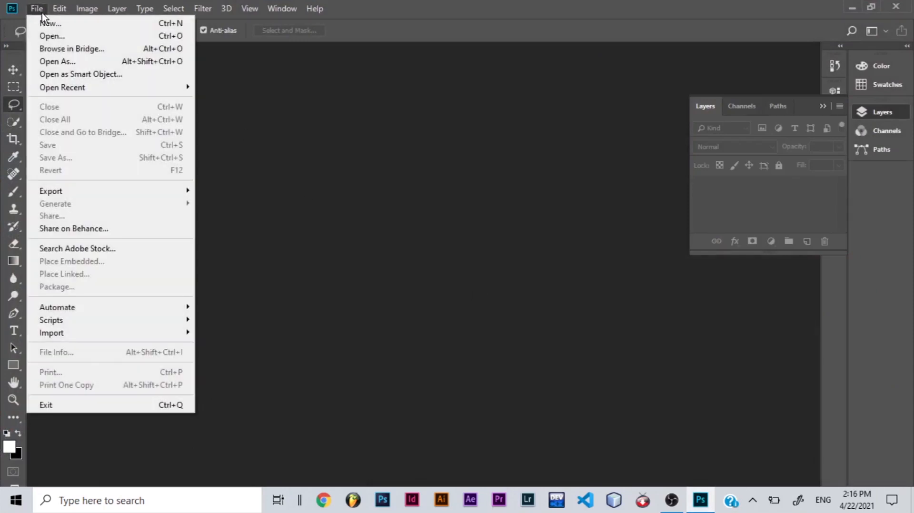
pyautogui.click(56, 36)
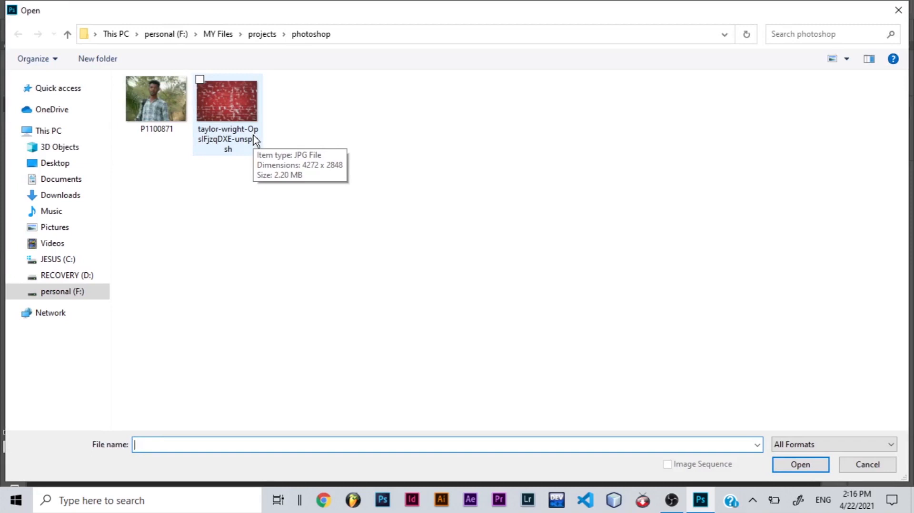
pyautogui.click(128, 80)
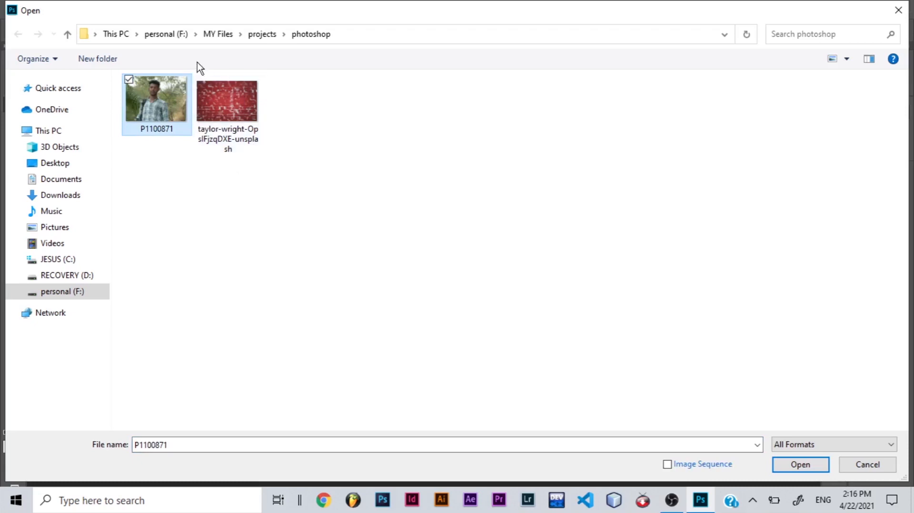
pyautogui.click(200, 79)
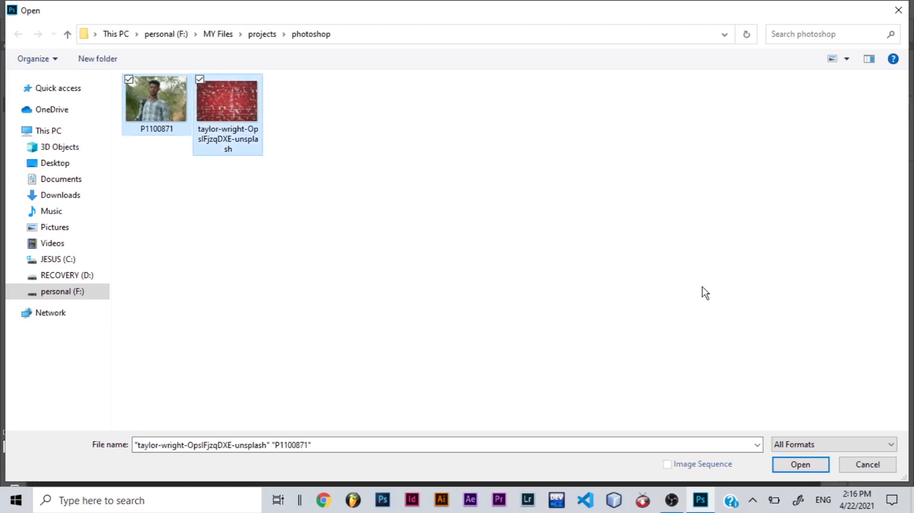
pyautogui.click(801, 469)
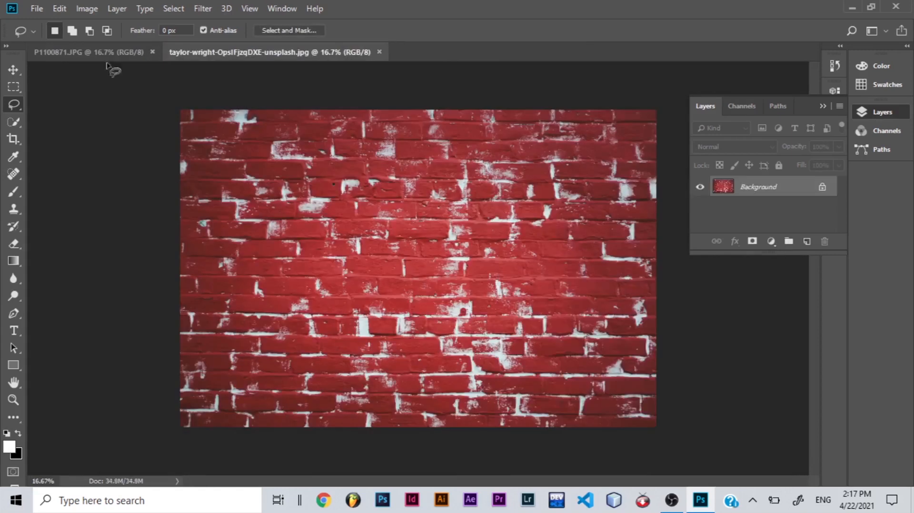
# Examine the two opened images and display the P1100871 portrait at 25% zoom.
pyautogui.click(84, 52)
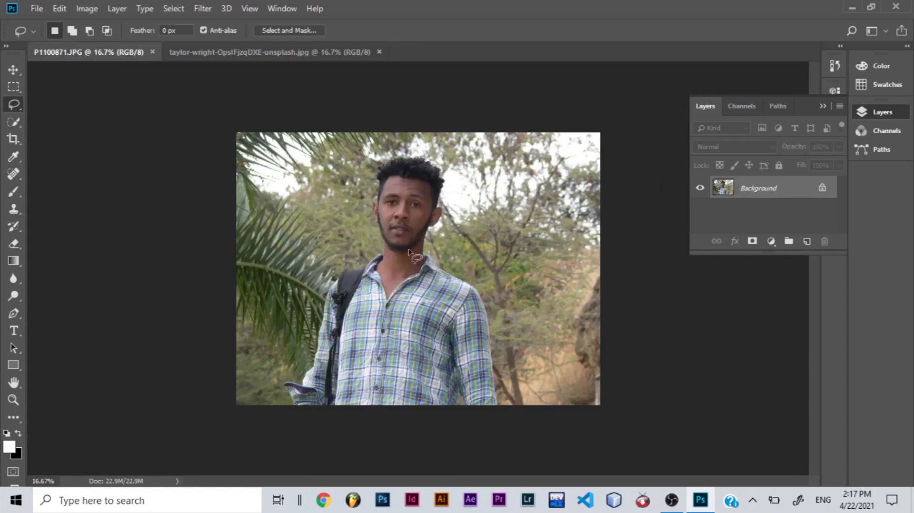
pyautogui.click(250, 53)
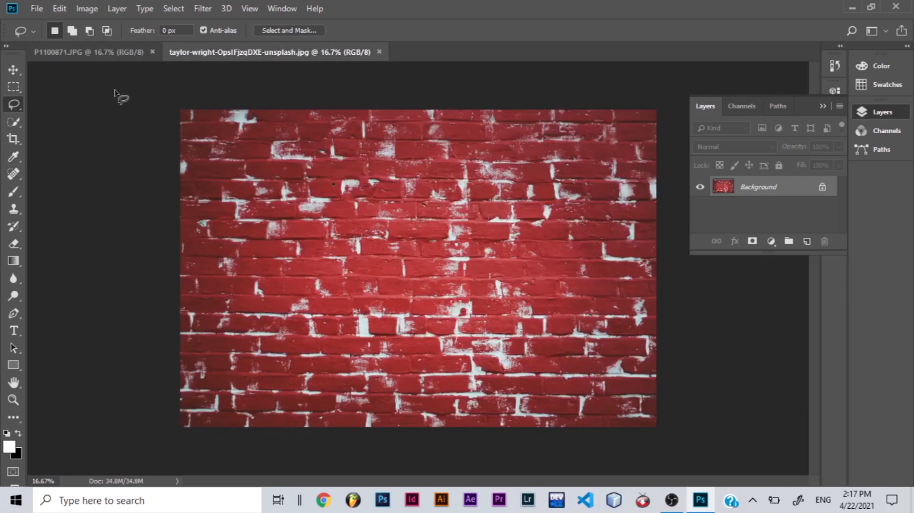
pyautogui.click(96, 52)
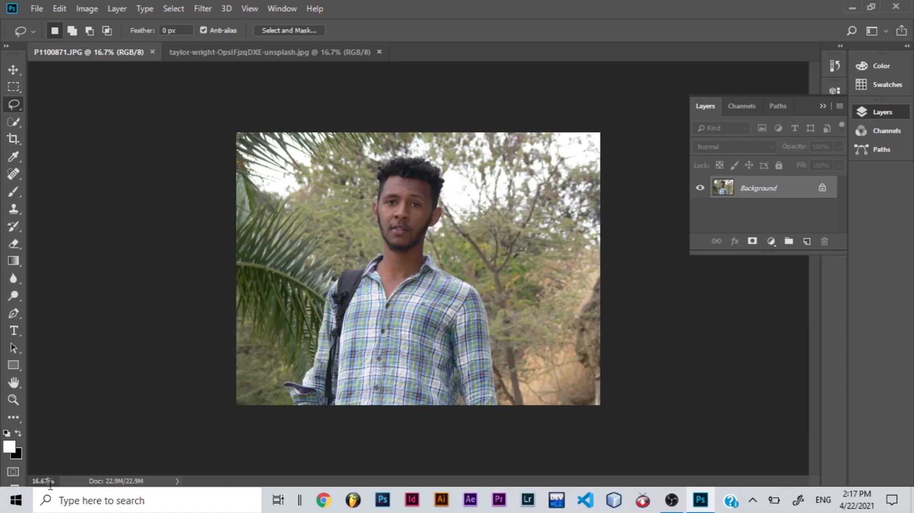
pyautogui.press('BackSpace')
pyautogui.press('BackSpace')
pyautogui.press('BackSpace')
pyautogui.press('BackSpace')
pyautogui.press('BackSpace')
pyautogui.write('25')
pyautogui.press('Return')
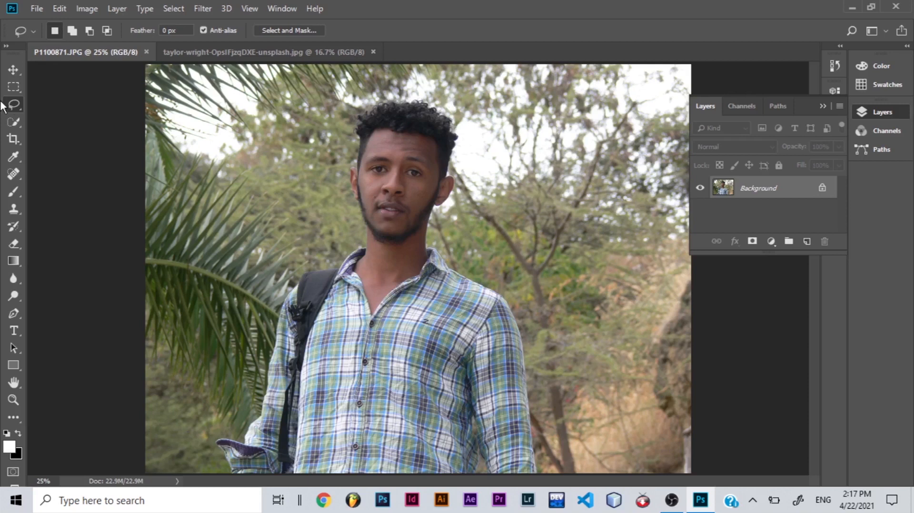
# Select the whole man, from his hair to the image's lower edge, using the Quick Selection tool with a 141 px brush.
pyautogui.click(18, 123)
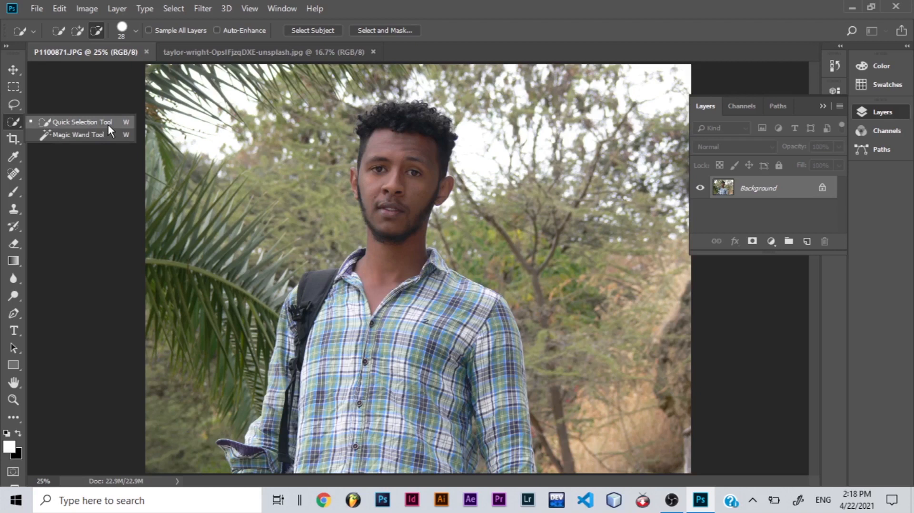
pyautogui.click(107, 125)
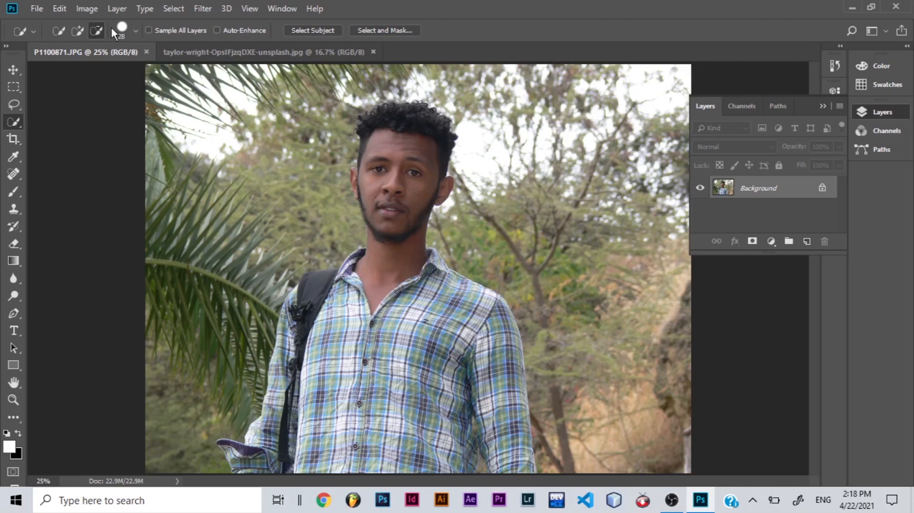
pyautogui.click(135, 30)
pyautogui.click(121, 65)
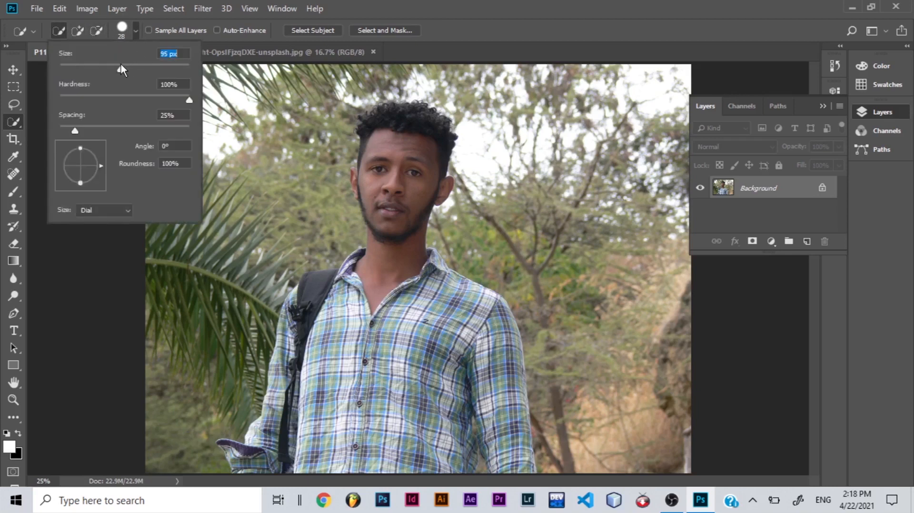
pyautogui.click(138, 65)
pyautogui.click(56, 34)
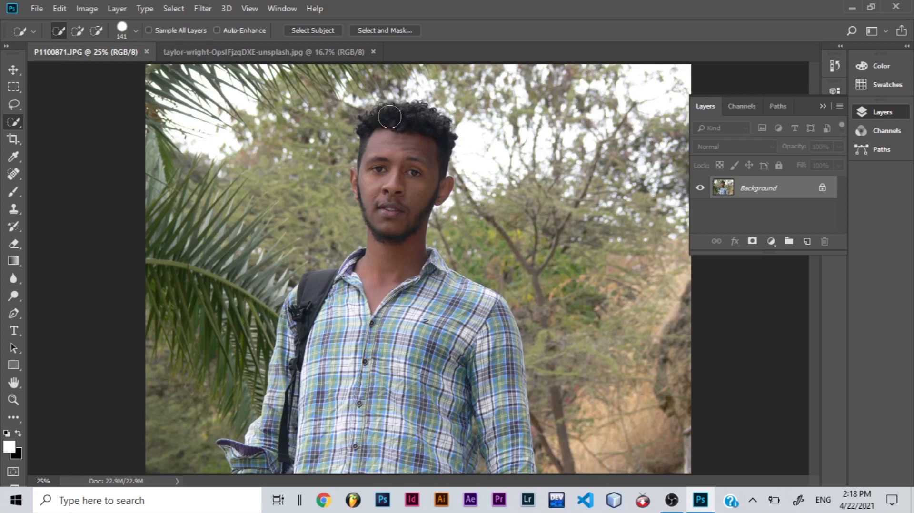
pyautogui.moveTo(391, 116)
pyautogui.mouseDown()
pyautogui.moveTo(424, 118)
pyautogui.moveTo(414, 184)
pyautogui.moveTo(339, 285)
pyautogui.moveTo(316, 296)
pyautogui.moveTo(279, 362)
pyautogui.moveTo(283, 409)
pyautogui.moveTo(231, 452)
pyautogui.moveTo(367, 441)
pyautogui.moveTo(407, 309)
pyautogui.moveTo(343, 353)
pyautogui.moveTo(340, 422)
pyautogui.moveTo(395, 395)
pyautogui.moveTo(428, 324)
pyautogui.moveTo(490, 357)
pyautogui.moveTo(405, 407)
pyautogui.moveTo(484, 355)
pyautogui.moveTo(513, 381)
pyautogui.moveTo(522, 417)
pyautogui.moveTo(493, 328)
pyautogui.moveTo(510, 407)
pyautogui.moveTo(483, 443)
pyautogui.moveTo(402, 462)
pyautogui.mouseUp()
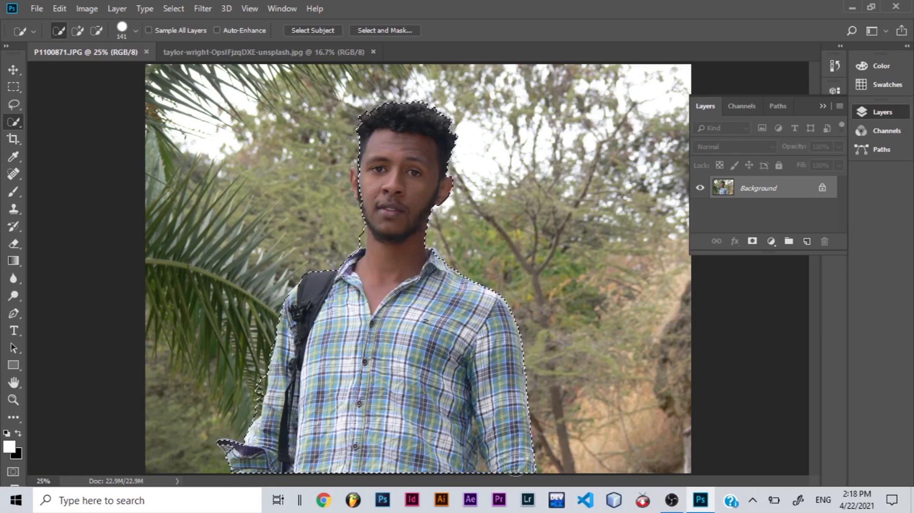
pyautogui.moveTo(517, 466); pyautogui.dragTo(403, 315)
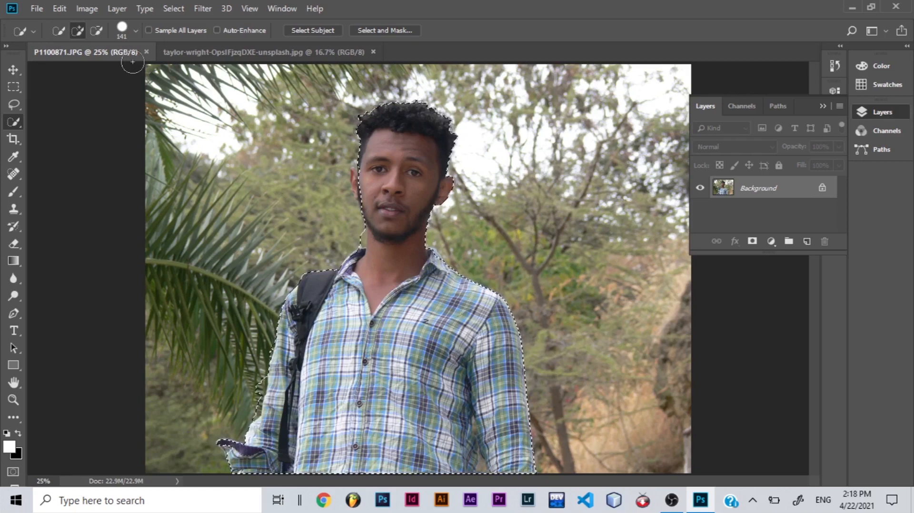
# With a 40 px brush, subtract the background beside the man's neck from the selection and add the missing ear.
pyautogui.click(97, 31)
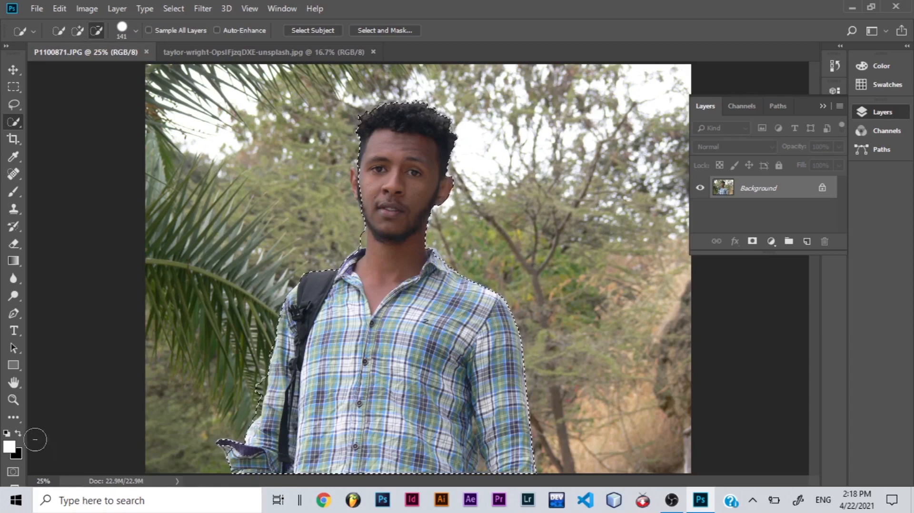
pyautogui.click(44, 482)
pyautogui.write('65')
pyautogui.press('Return')
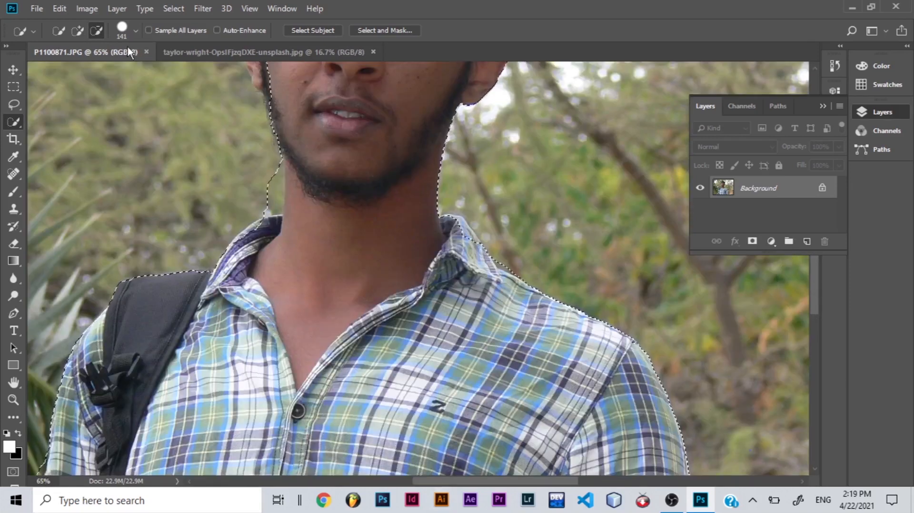
pyautogui.click(135, 30)
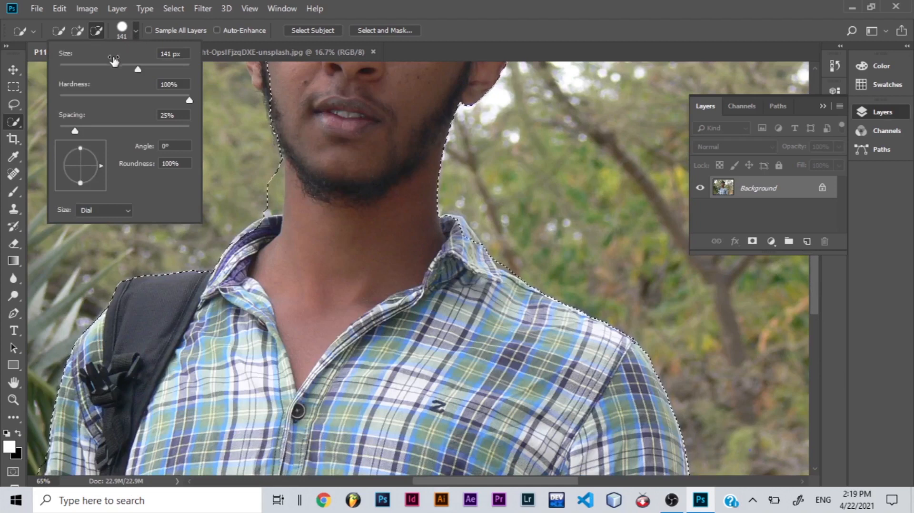
pyautogui.click(100, 65)
pyautogui.click(85, 65)
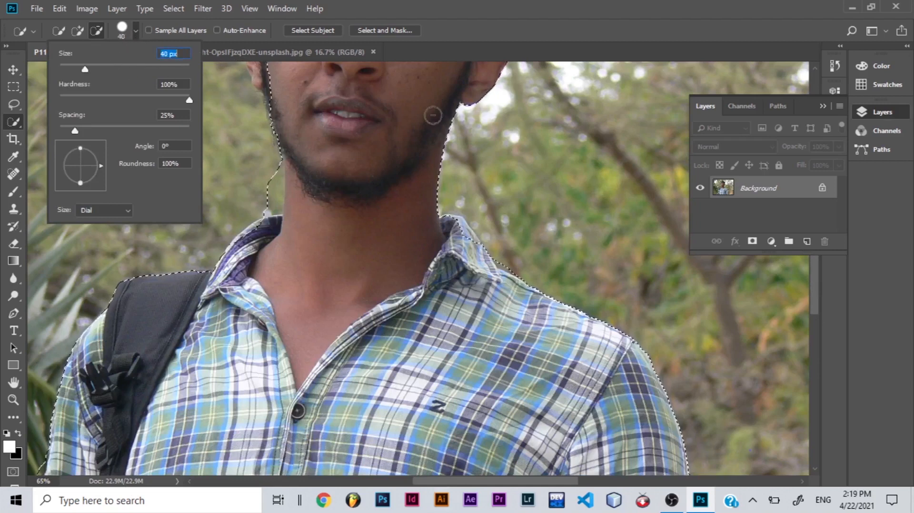
pyautogui.click(823, 106)
pyautogui.moveTo(813, 242); pyautogui.dragTo(813, 236)
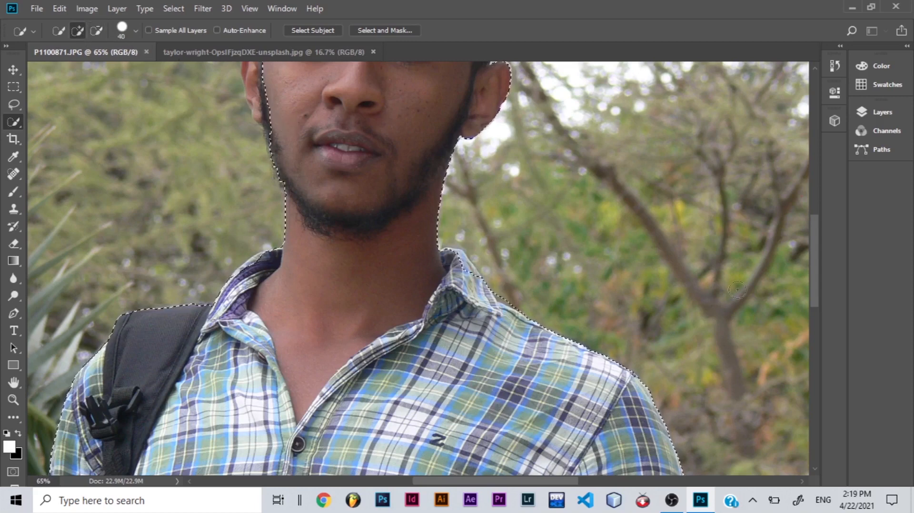
pyautogui.moveTo(815, 253); pyautogui.dragTo(816, 214)
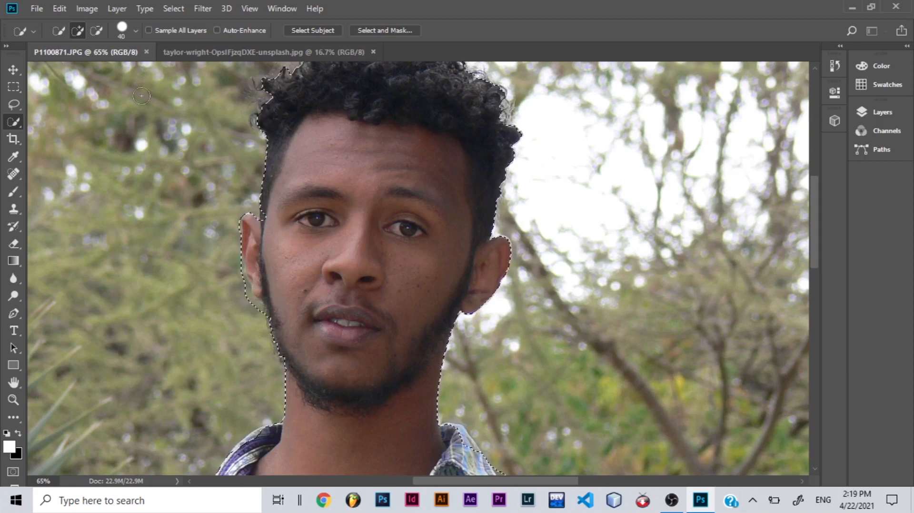
# Refine the selection edge where the newly added ear meets the jaw, subtracting and adding with a 28 px brush.
pyautogui.click(97, 31)
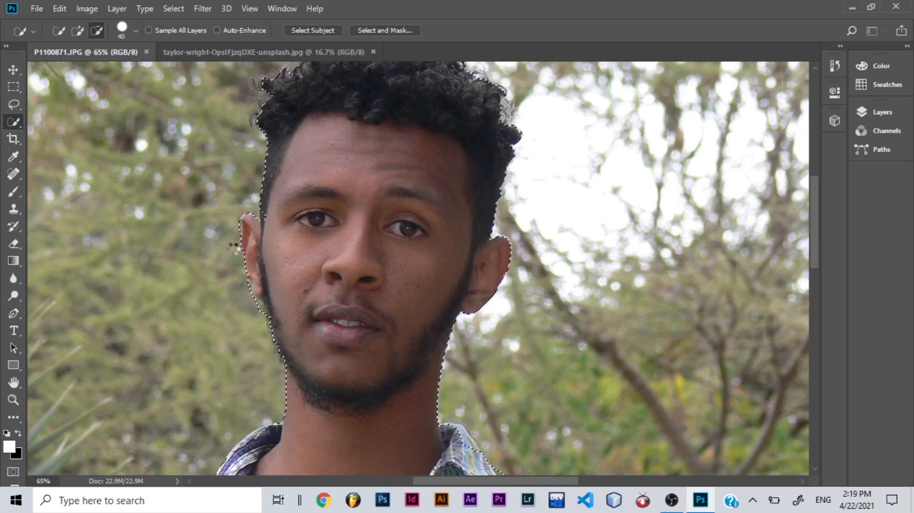
pyautogui.click(135, 31)
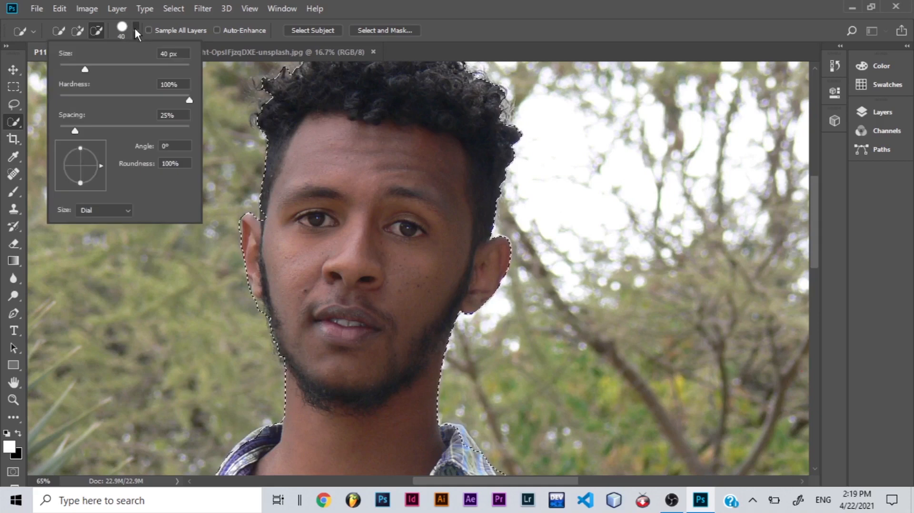
pyautogui.moveTo(81, 65); pyautogui.dragTo(76, 66)
pyautogui.click(77, 32)
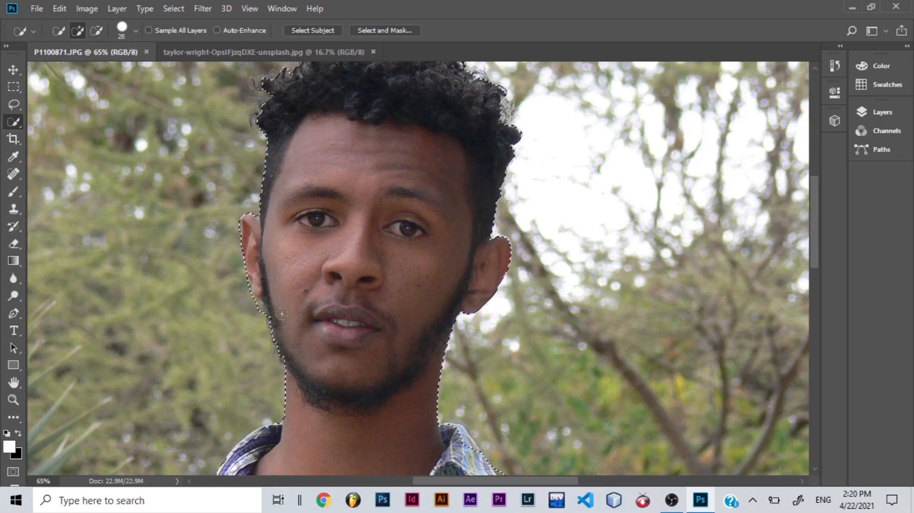
pyautogui.click(96, 31)
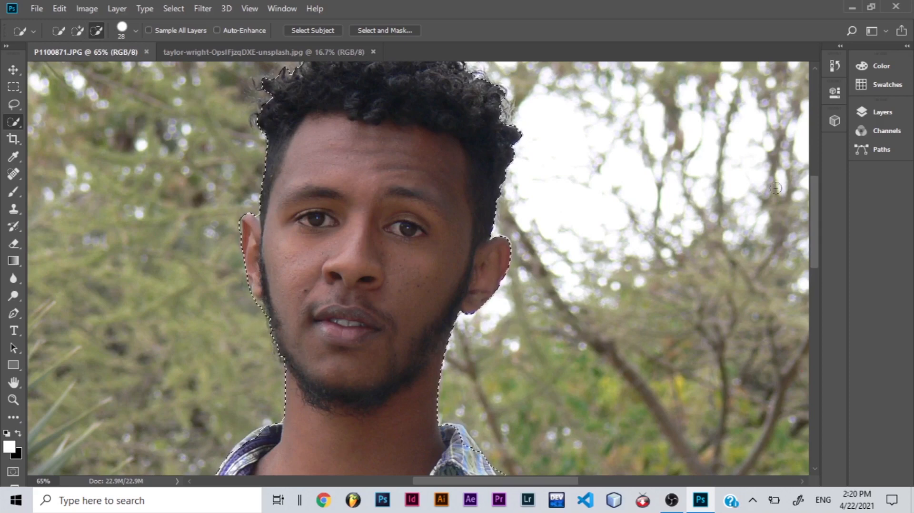
# Add the missed outer edge of the shirt collar to the selection.
pyautogui.moveTo(813, 221); pyautogui.dragTo(815, 285)
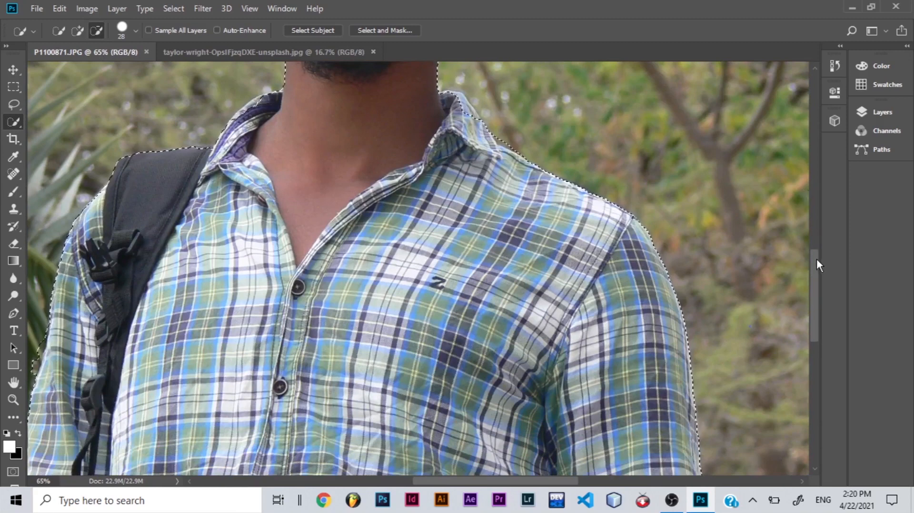
pyautogui.moveTo(818, 261); pyautogui.dragTo(815, 251)
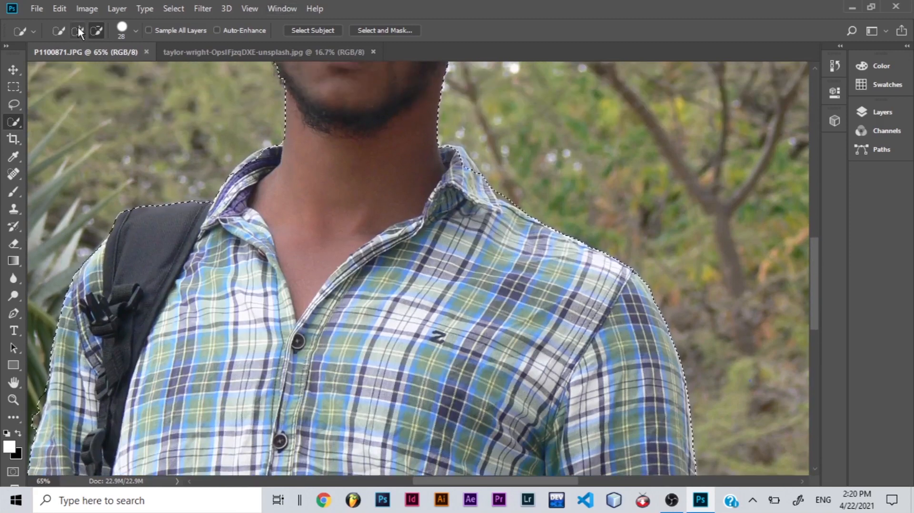
pyautogui.click(78, 31)
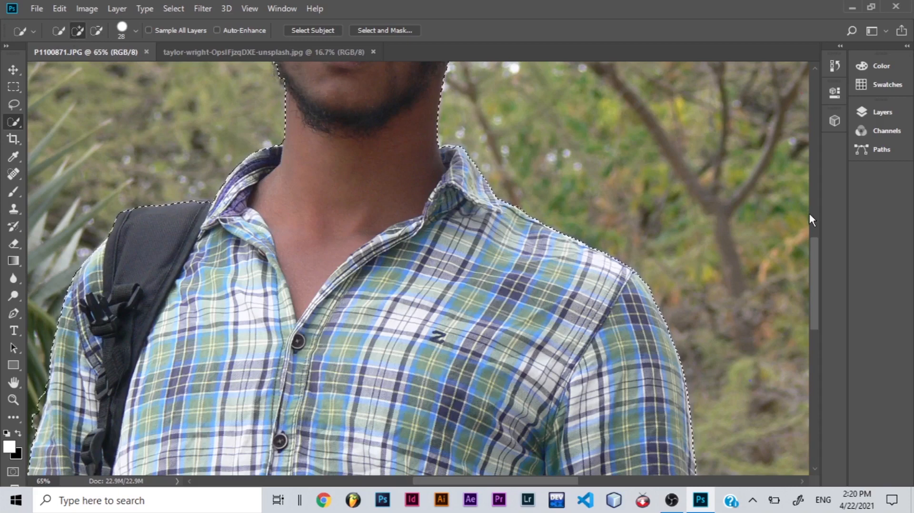
# Subtract the palm leaves beside the backpack-side sleeve from the selection.
pyautogui.moveTo(813, 251); pyautogui.dragTo(822, 333)
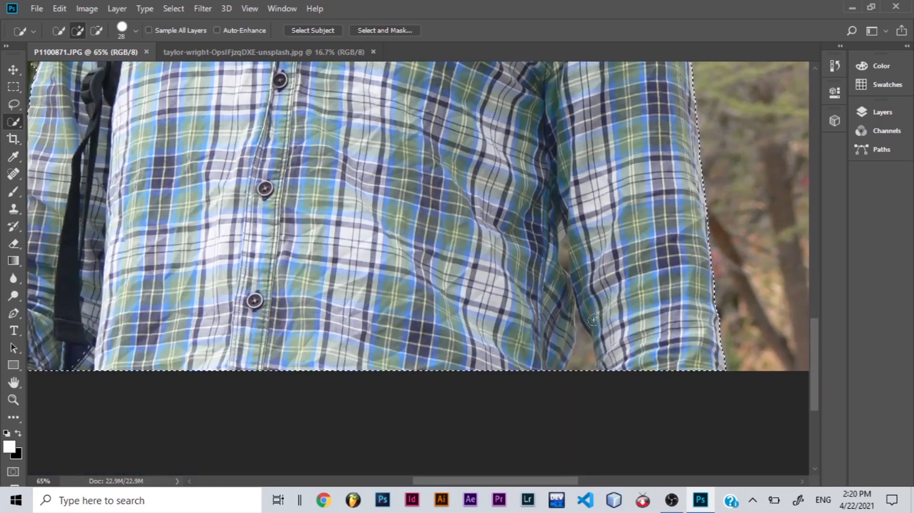
pyautogui.moveTo(444, 481); pyautogui.dragTo(414, 482)
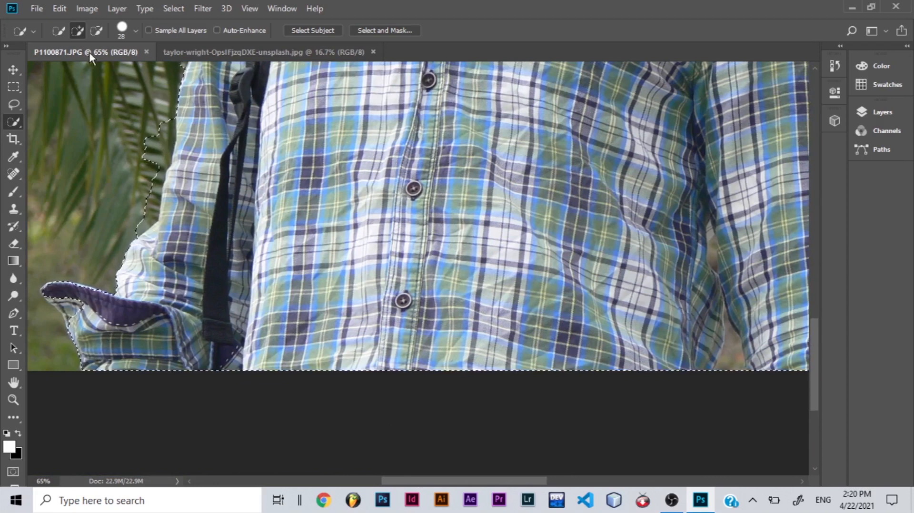
pyautogui.click(95, 32)
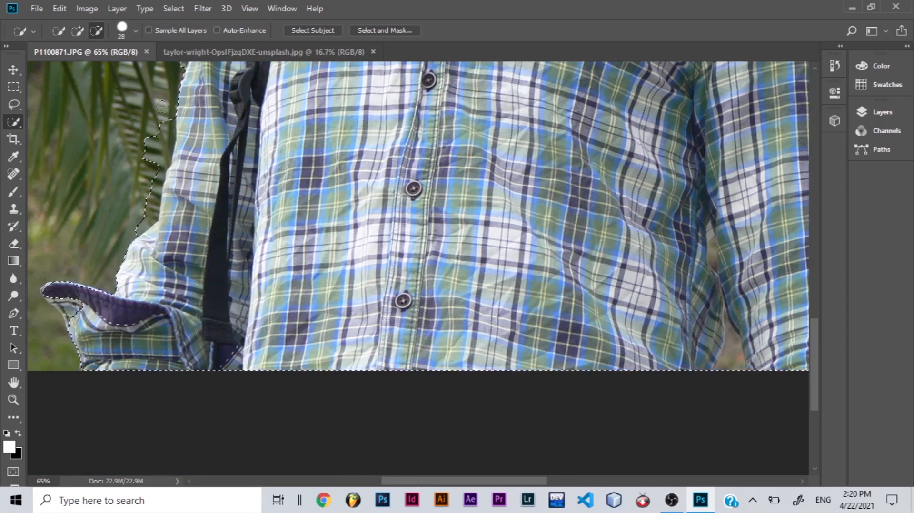
pyautogui.moveTo(165, 141)
pyautogui.mouseDown()
pyautogui.moveTo(154, 181)
pyautogui.moveTo(146, 142)
pyautogui.mouseUp()
pyautogui.moveTo(148, 186); pyautogui.dragTo(143, 223)
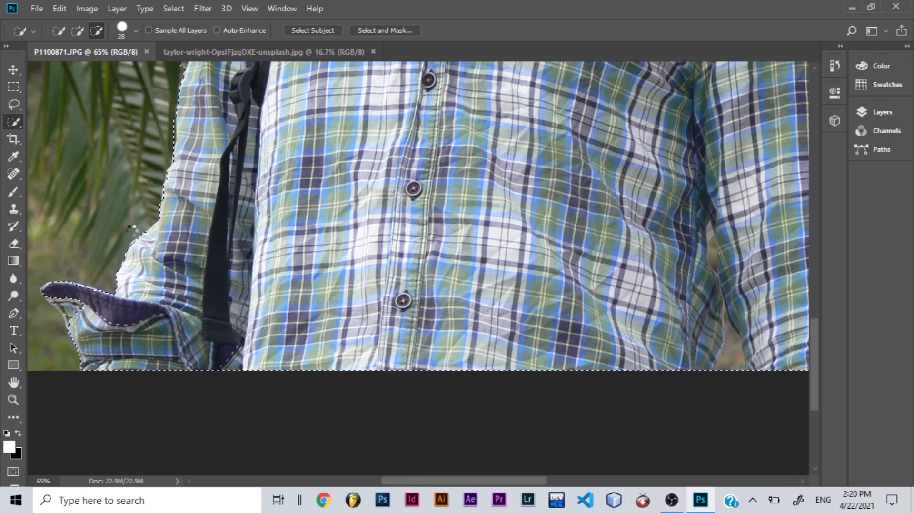
# Add the missed edge of the rolled-up shirt cuff to the selection and subtract the background spill beneath it.
pyautogui.click(78, 28)
pyautogui.moveTo(76, 328); pyautogui.dragTo(65, 316)
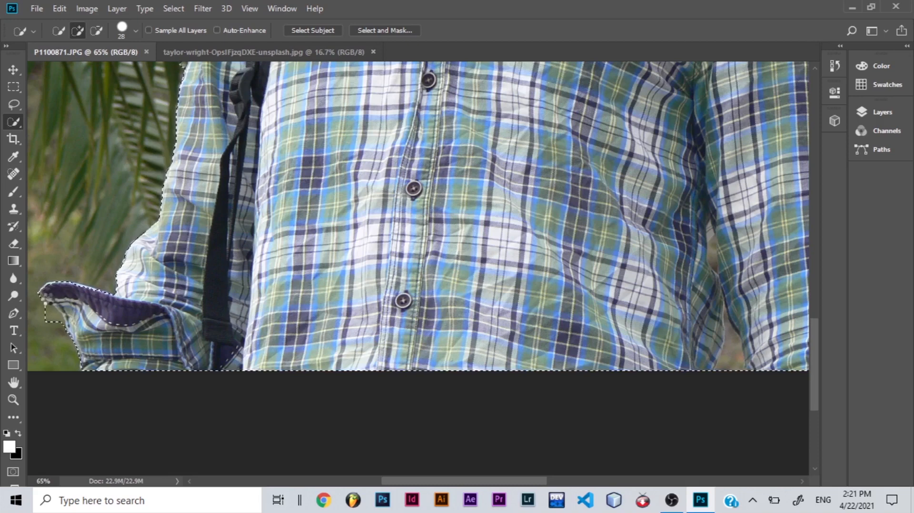
pyautogui.click(97, 30)
pyautogui.click(55, 330)
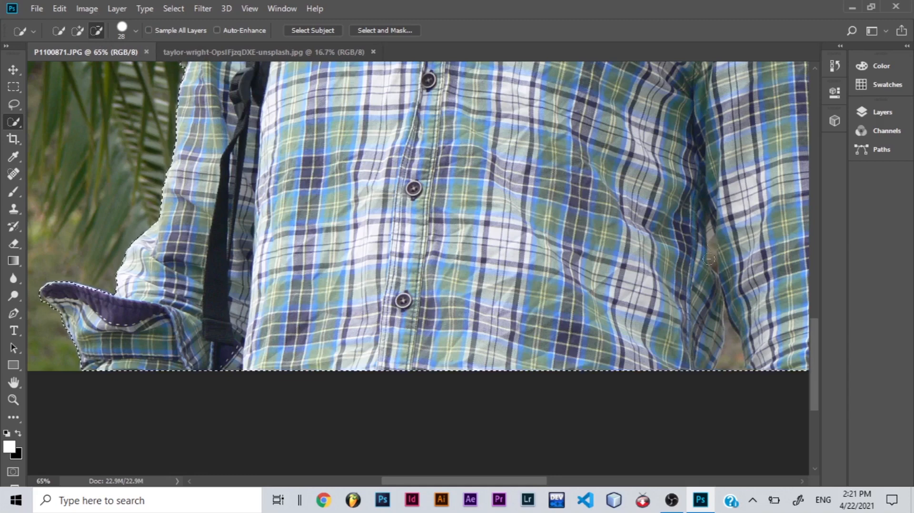
# Subtract the upper background gap between the torso and the sleeve, then add the over-subtracted sleeve edge back to the selection.
pyautogui.moveTo(500, 484); pyautogui.dragTo(540, 481)
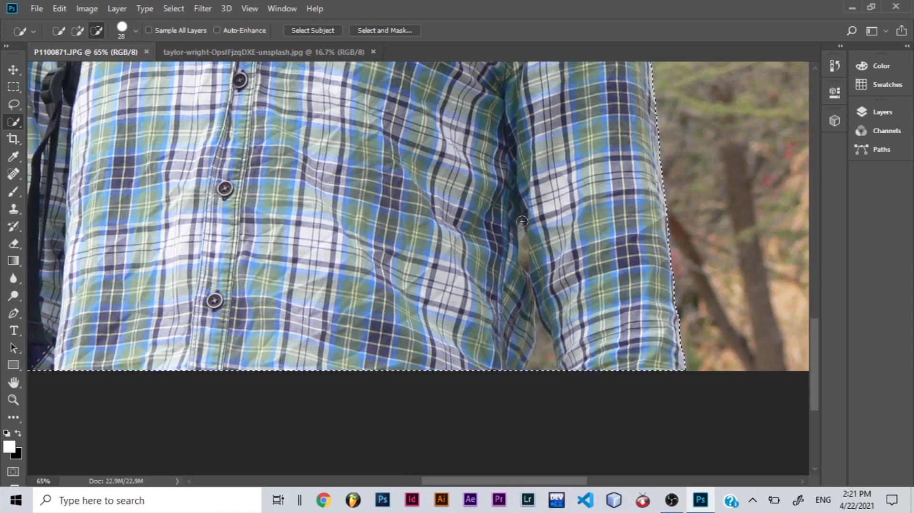
pyautogui.moveTo(522, 233)
pyautogui.mouseDown()
pyautogui.moveTo(533, 247)
pyautogui.moveTo(526, 258)
pyautogui.mouseUp()
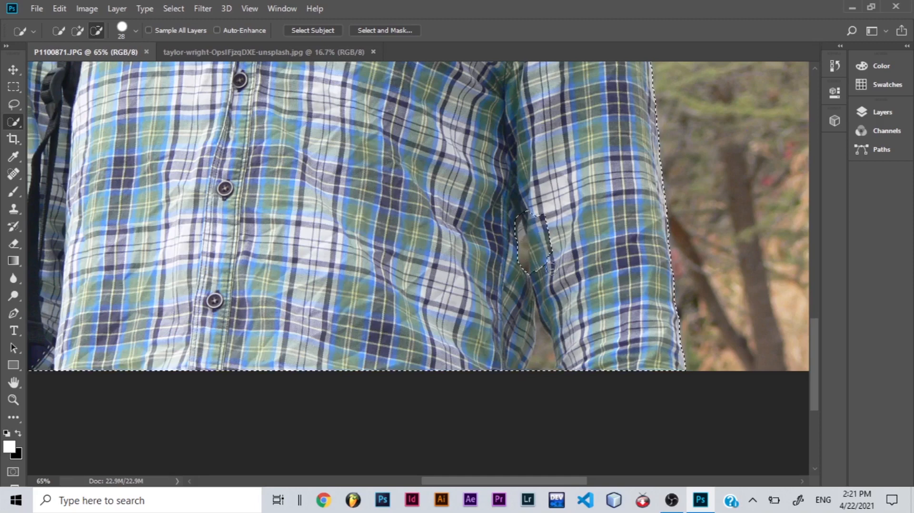
pyautogui.click(78, 31)
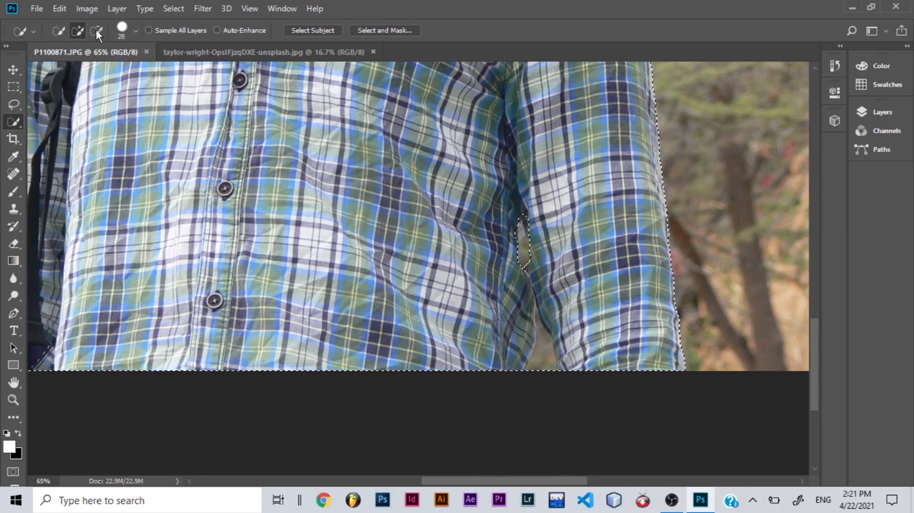
# Subtract the lower background gap between the torso and the sleeve, restoring the sleeve fabric beside it to the selection.
pyautogui.moveTo(524, 304)
pyautogui.mouseDown()
pyautogui.moveTo(539, 309)
pyautogui.moveTo(539, 335)
pyautogui.mouseUp()
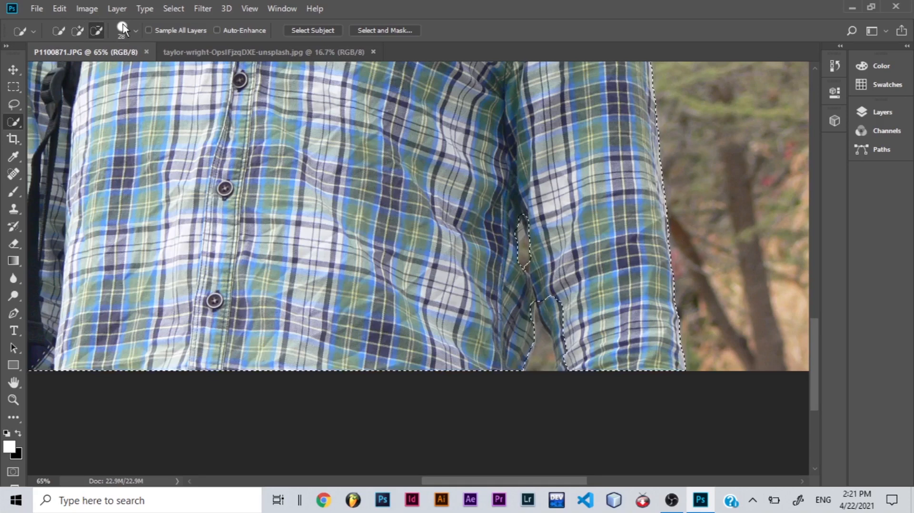
pyautogui.click(78, 30)
pyautogui.moveTo(585, 304)
pyautogui.mouseDown()
pyautogui.moveTo(564, 307)
pyautogui.moveTo(568, 350)
pyautogui.moveTo(548, 305)
pyautogui.moveTo(561, 362)
pyautogui.moveTo(552, 352)
pyautogui.moveTo(563, 363)
pyautogui.moveTo(553, 347)
pyautogui.moveTo(520, 356)
pyautogui.moveTo(527, 351)
pyautogui.mouseUp()
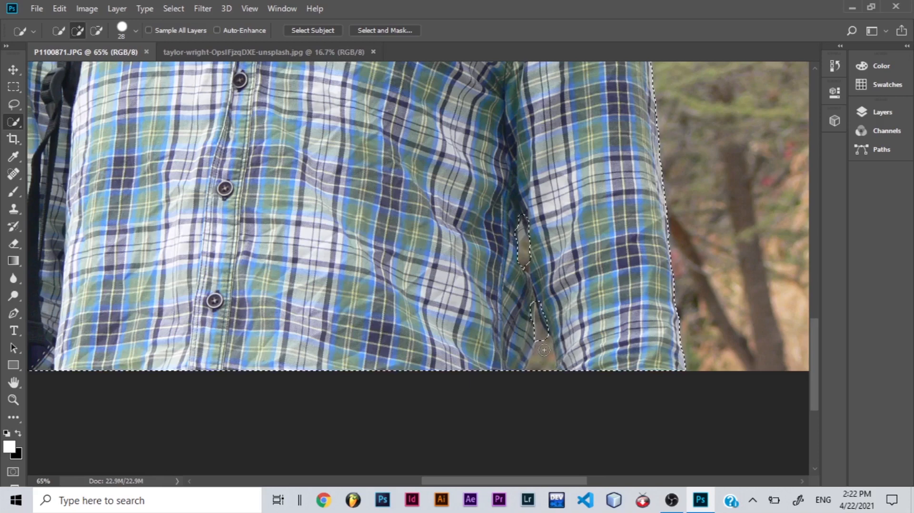
pyautogui.press('alt')
pyautogui.moveTo(546, 317)
pyautogui.mouseDown()
pyautogui.moveTo(538, 310)
pyautogui.moveTo(531, 334)
pyautogui.moveTo(543, 324)
pyautogui.moveTo(541, 342)
pyautogui.moveTo(529, 344)
pyautogui.moveTo(538, 347)
pyautogui.moveTo(543, 324)
pyautogui.moveTo(527, 338)
pyautogui.mouseUp()
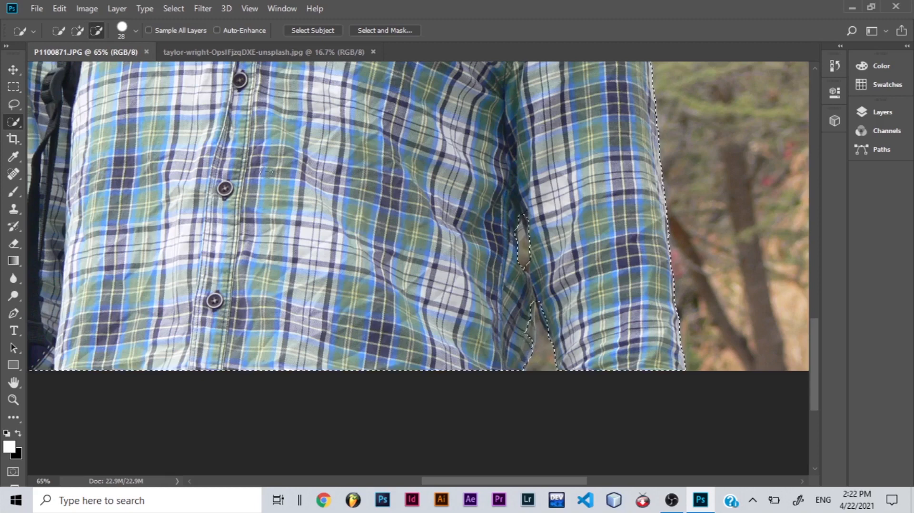
# Add the over-subtracted shirt fabric on the torso side of the lower arm gap back to the selection.
pyautogui.click(77, 32)
pyautogui.moveTo(524, 353)
pyautogui.mouseDown()
pyautogui.moveTo(512, 326)
pyautogui.moveTo(522, 341)
pyautogui.mouseUp()
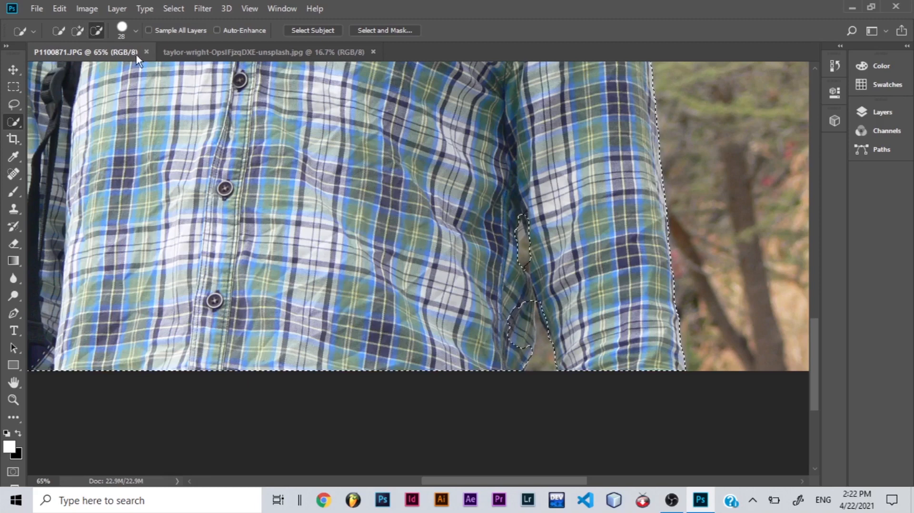
pyautogui.click(78, 31)
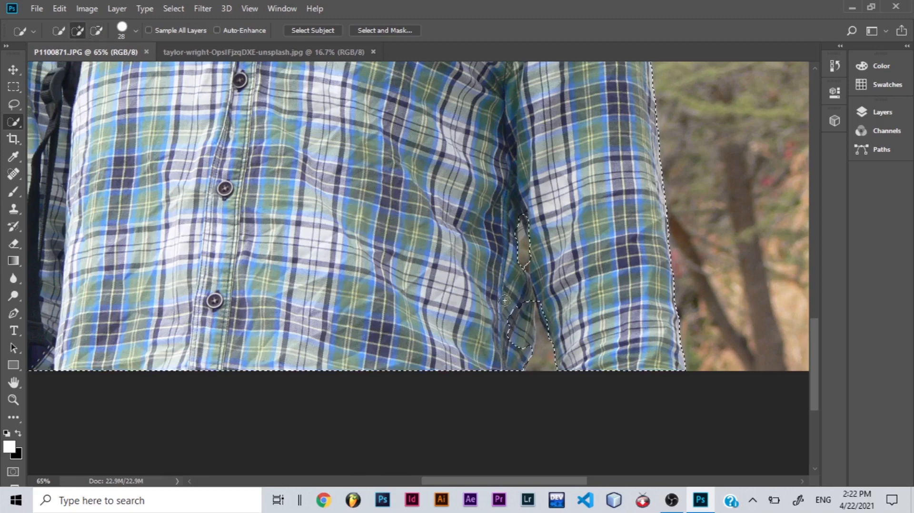
pyautogui.moveTo(518, 314)
pyautogui.mouseDown()
pyautogui.moveTo(528, 326)
pyautogui.moveTo(518, 337)
pyautogui.mouseUp()
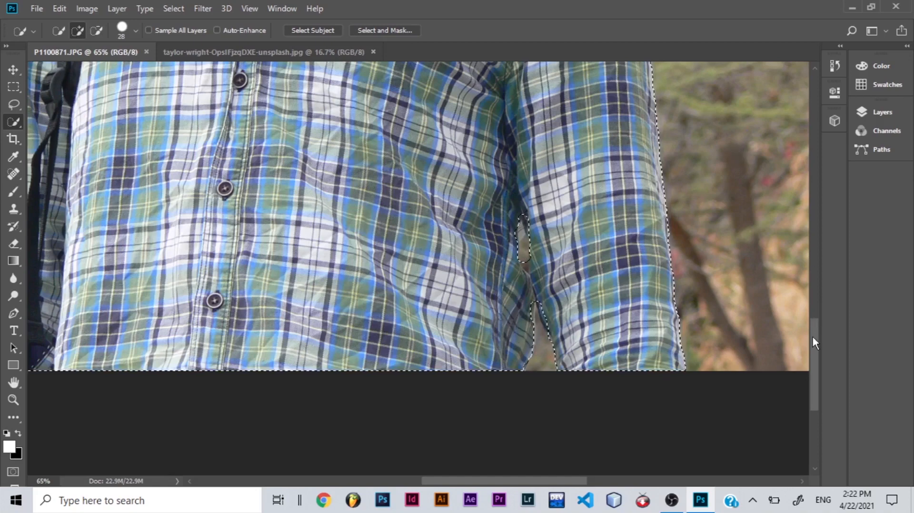
# Open the selection in Select and Mask and preview the cutout with the On Layers view.
pyautogui.moveTo(813, 337); pyautogui.dragTo(812, 191)
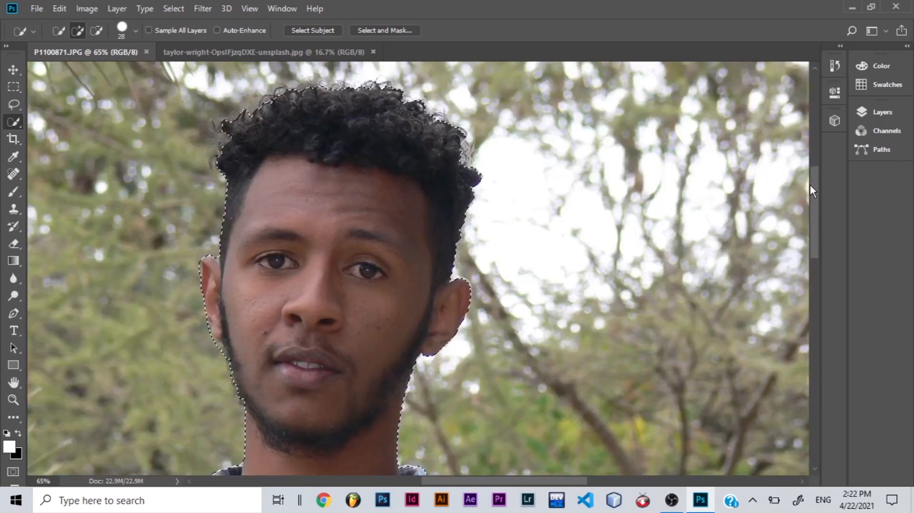
pyautogui.click(889, 116)
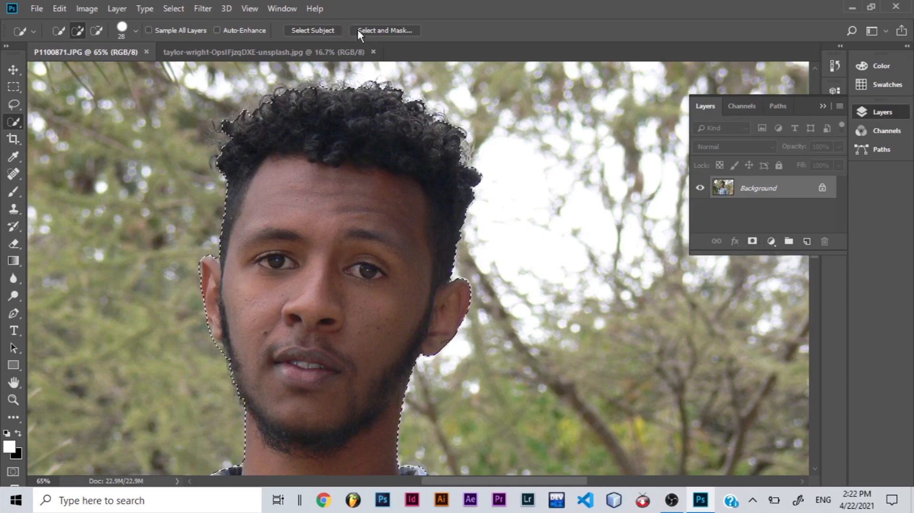
pyautogui.click(392, 31)
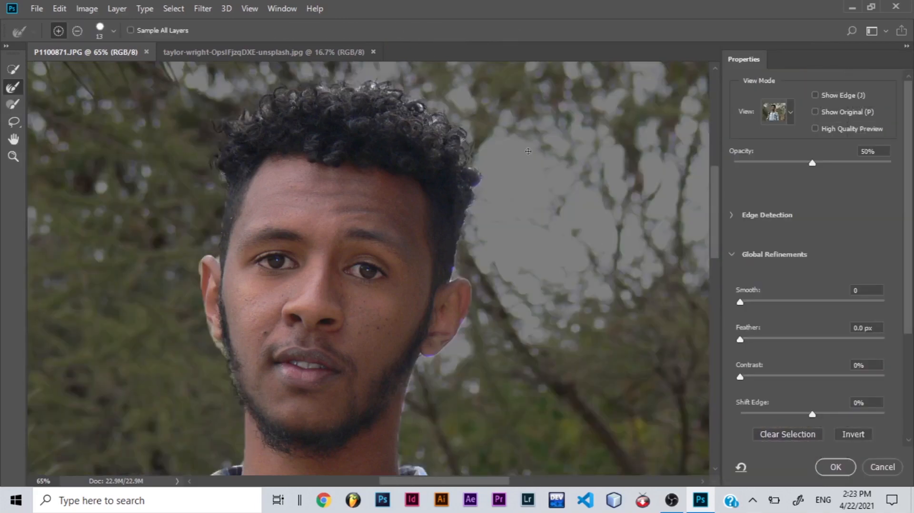
pyautogui.click(789, 109)
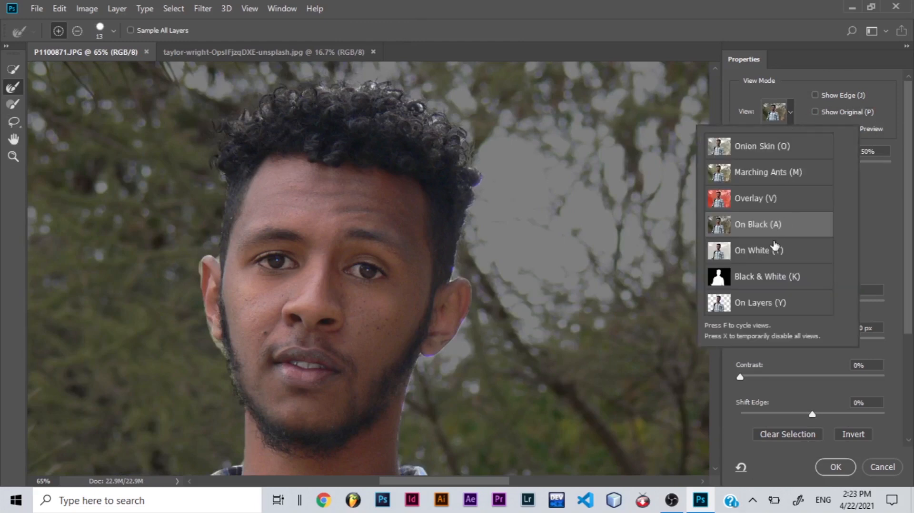
pyautogui.click(720, 309)
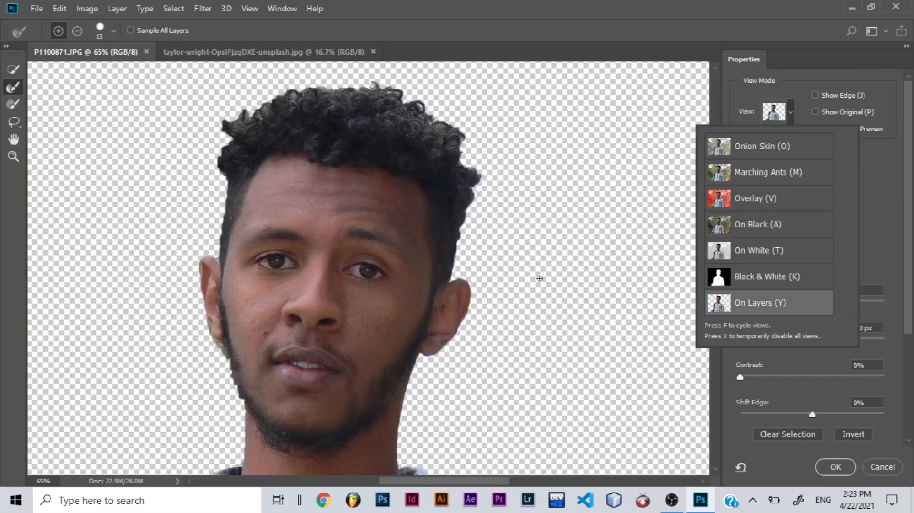
pyautogui.click(879, 207)
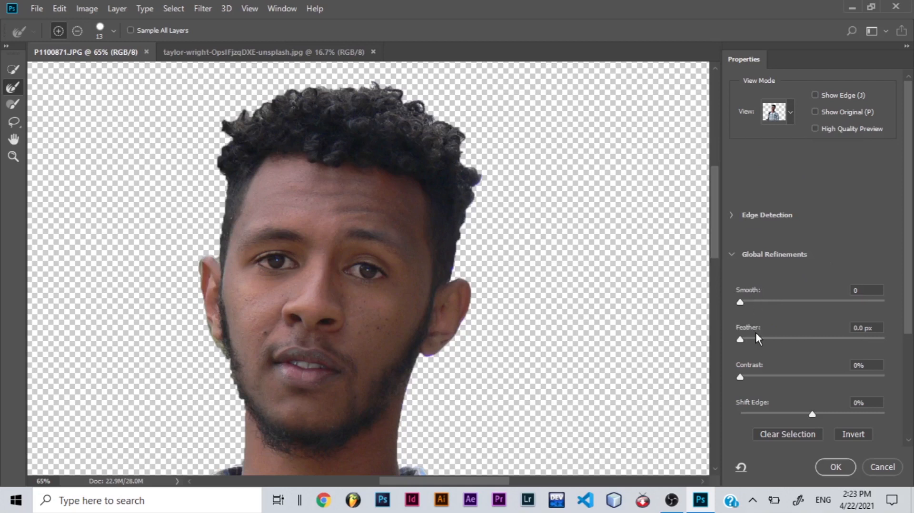
# Set the edge detection radius to 4 px and the Smooth refinement to 6.
pyautogui.click(732, 215)
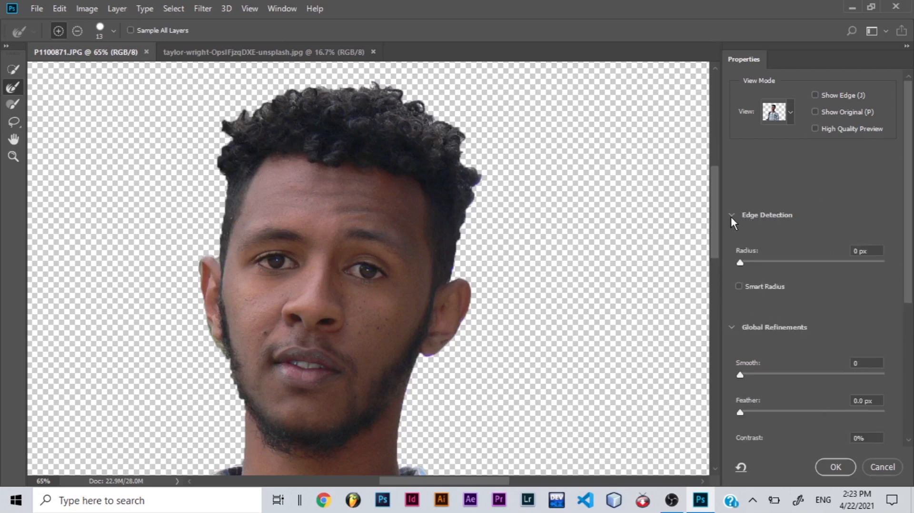
pyautogui.click(742, 264)
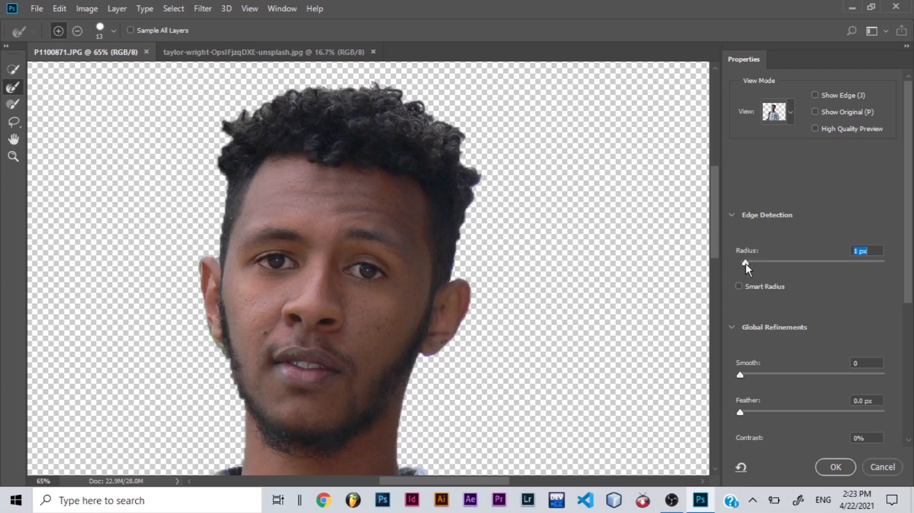
pyautogui.moveTo(751, 264); pyautogui.dragTo(828, 265)
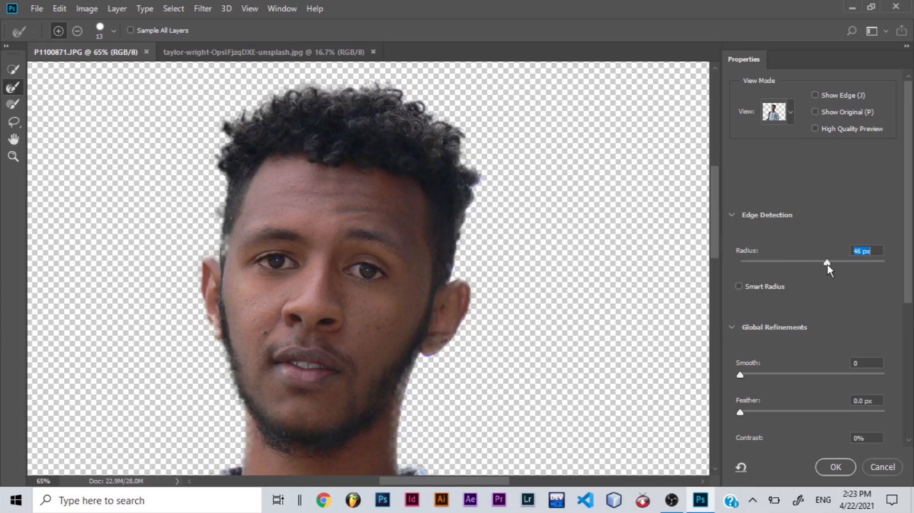
pyautogui.moveTo(819, 265); pyautogui.dragTo(715, 262)
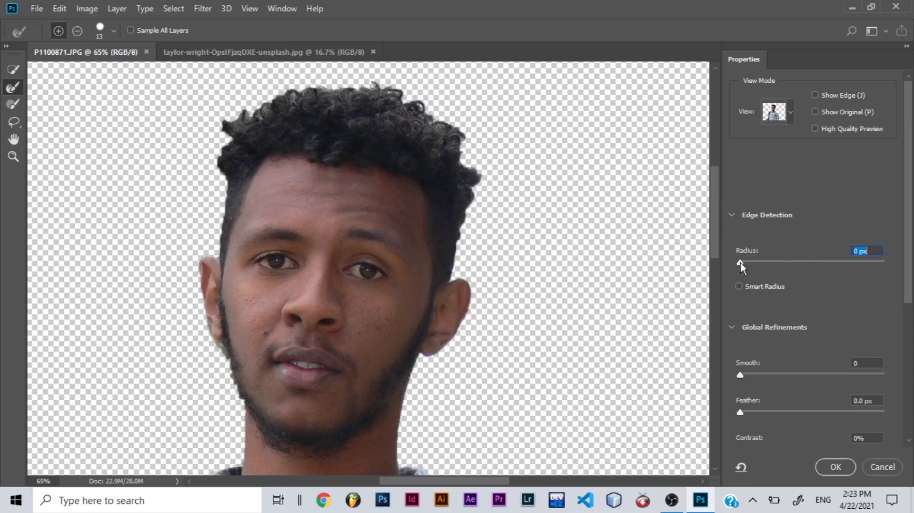
pyautogui.moveTo(752, 264); pyautogui.dragTo(776, 263)
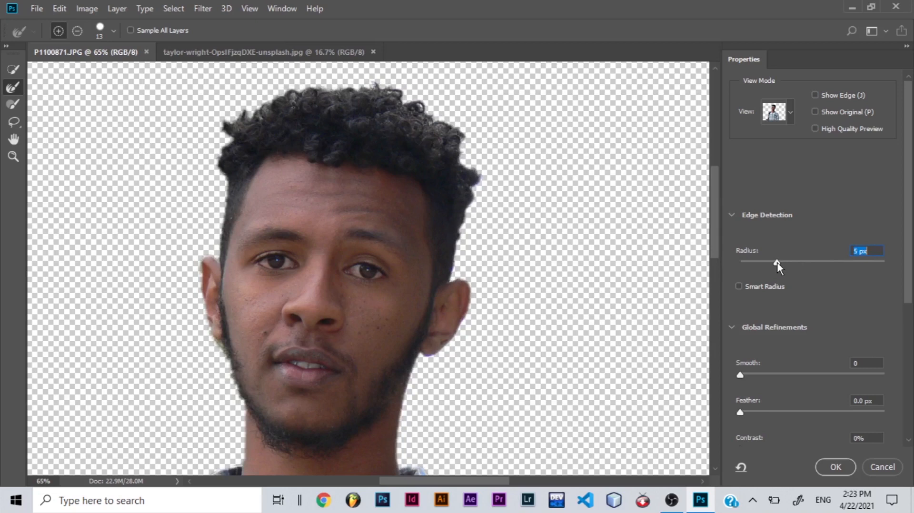
pyautogui.moveTo(778, 262); pyautogui.dragTo(803, 262)
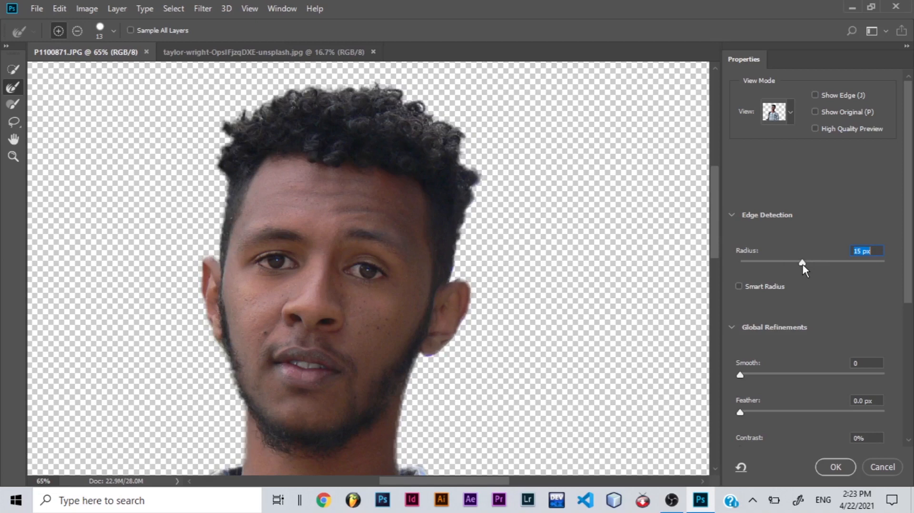
pyautogui.moveTo(803, 265); pyautogui.dragTo(769, 263)
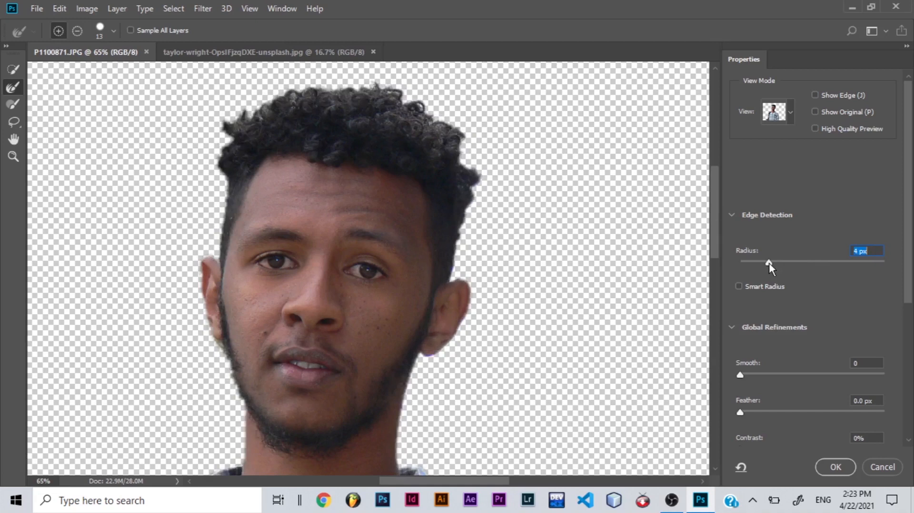
pyautogui.moveTo(741, 375); pyautogui.dragTo(751, 376)
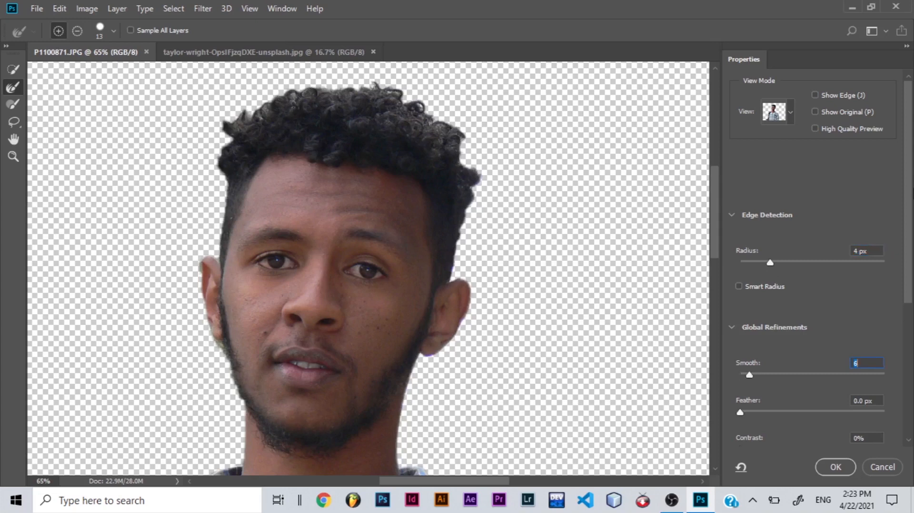
pyautogui.scroll(-3, 895, 313)
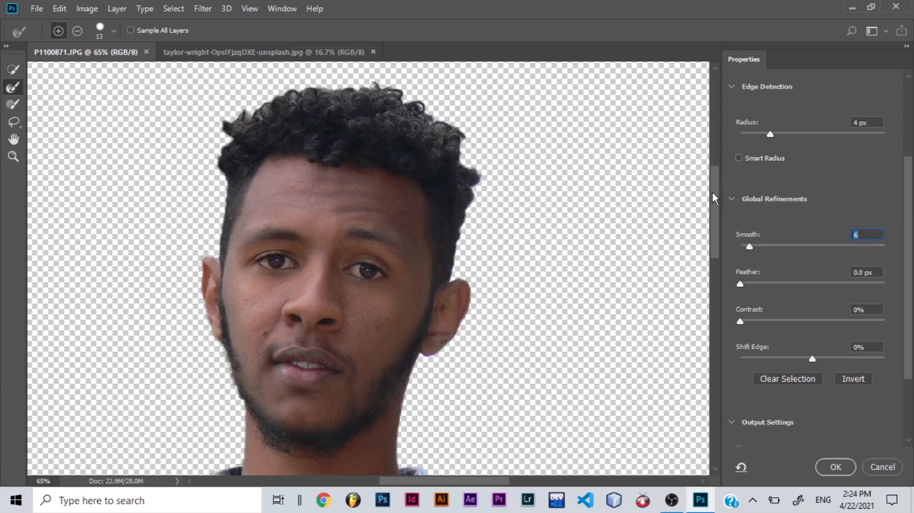
# Enlarge the Refine Edge Brush to 37 px and refine the protruding curls at the side of the hair.
pyautogui.moveTo(714, 195); pyautogui.dragTo(716, 320)
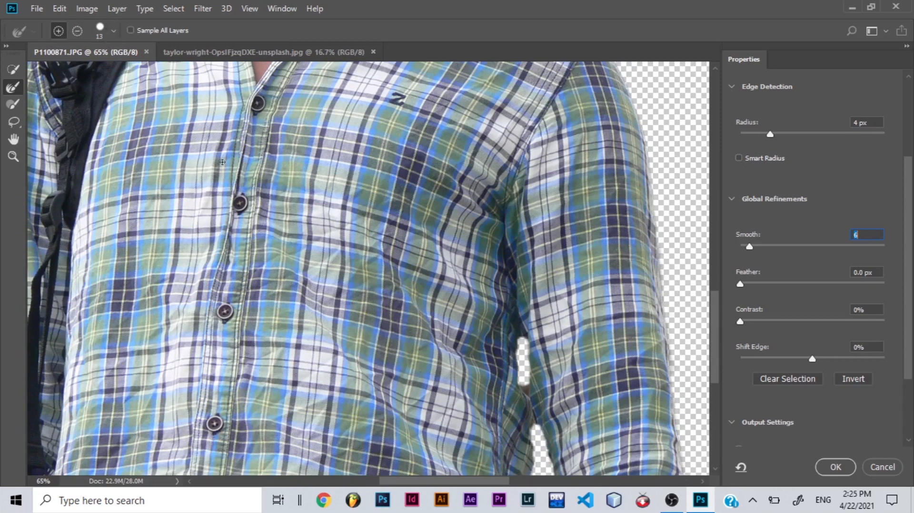
pyautogui.click(113, 31)
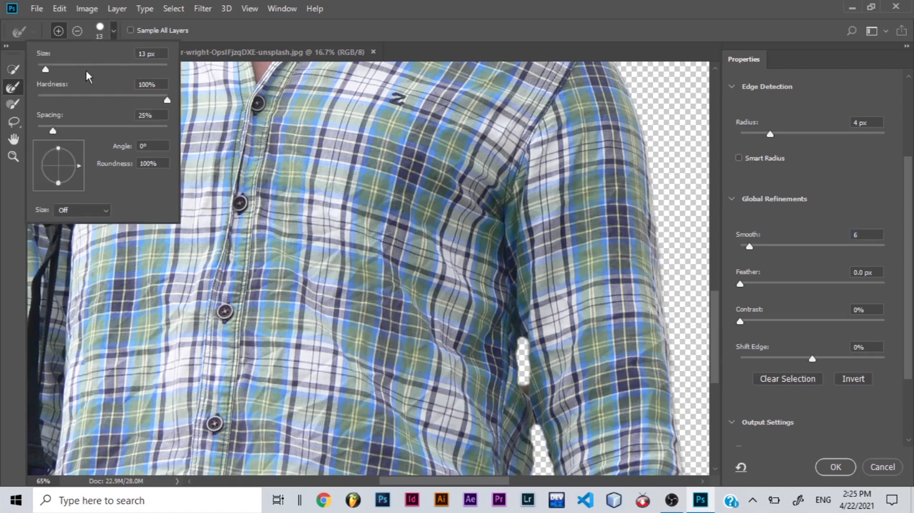
pyautogui.click(62, 67)
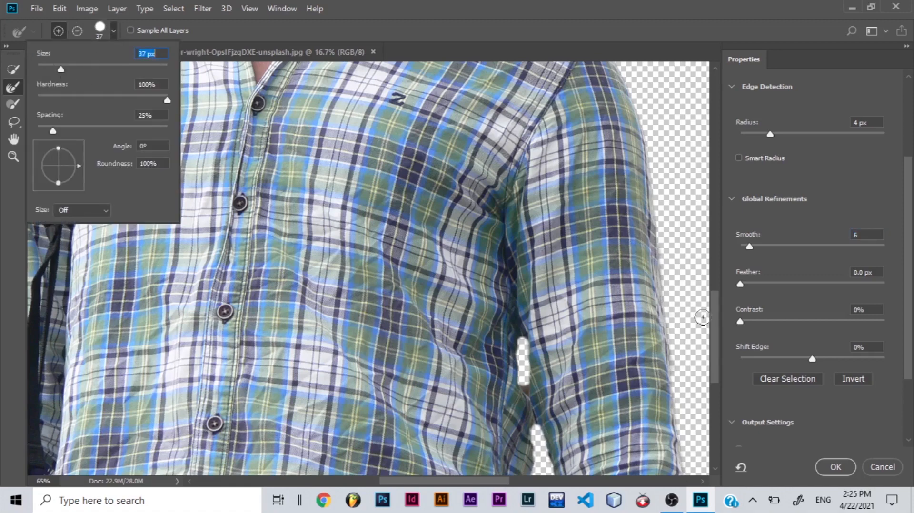
pyautogui.moveTo(713, 320); pyautogui.dragTo(714, 225)
pyautogui.scroll(4, 699, 224)
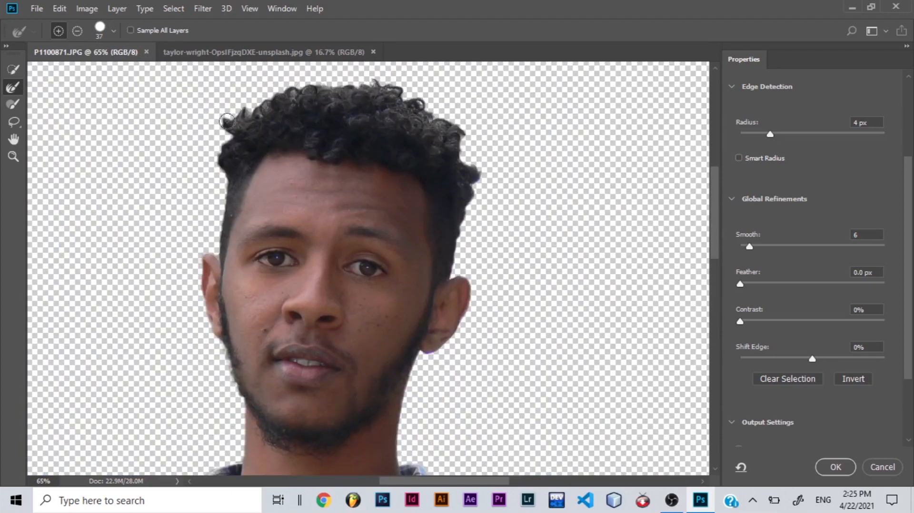
pyautogui.moveTo(228, 121); pyautogui.dragTo(228, 125)
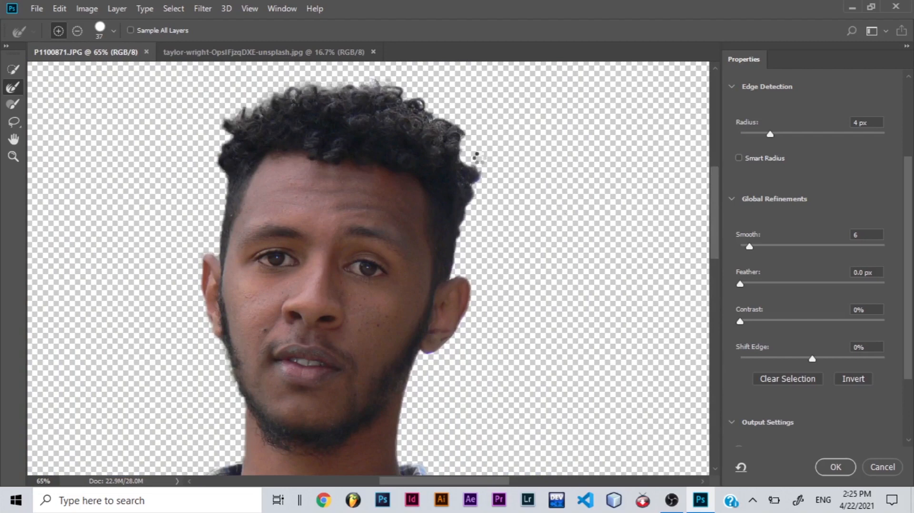
# Check the cutout around the rolled-up cuff, commit the refined selection and collapse the layer list.
pyautogui.moveTo(714, 222); pyautogui.dragTo(714, 377)
pyautogui.moveTo(465, 481); pyautogui.dragTo(406, 481)
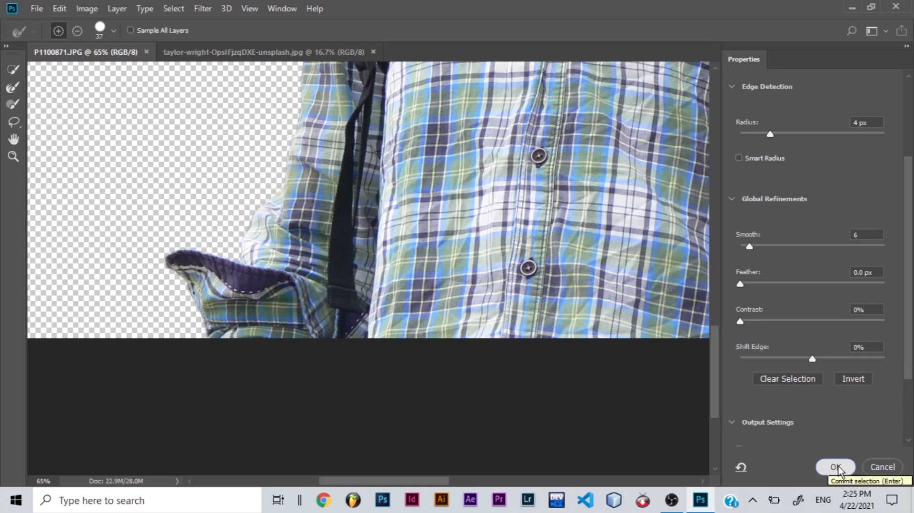
pyautogui.press('Return')
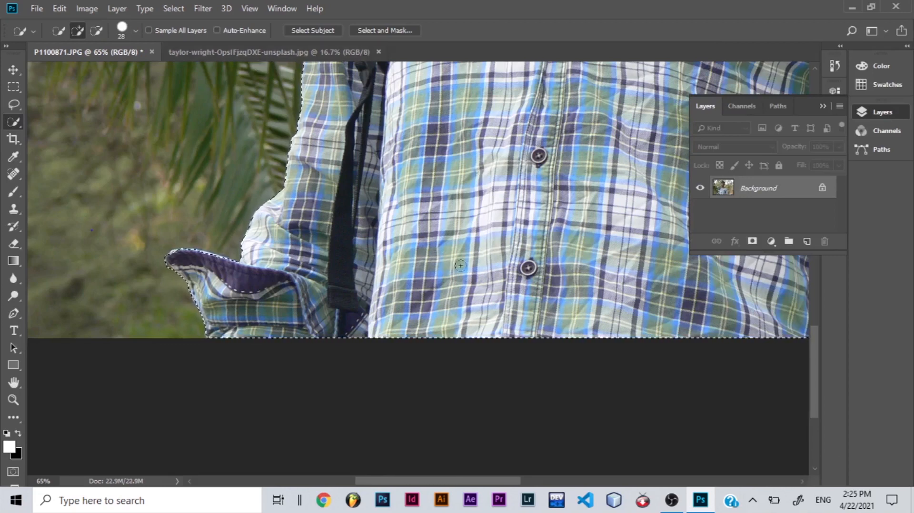
pyautogui.click(824, 106)
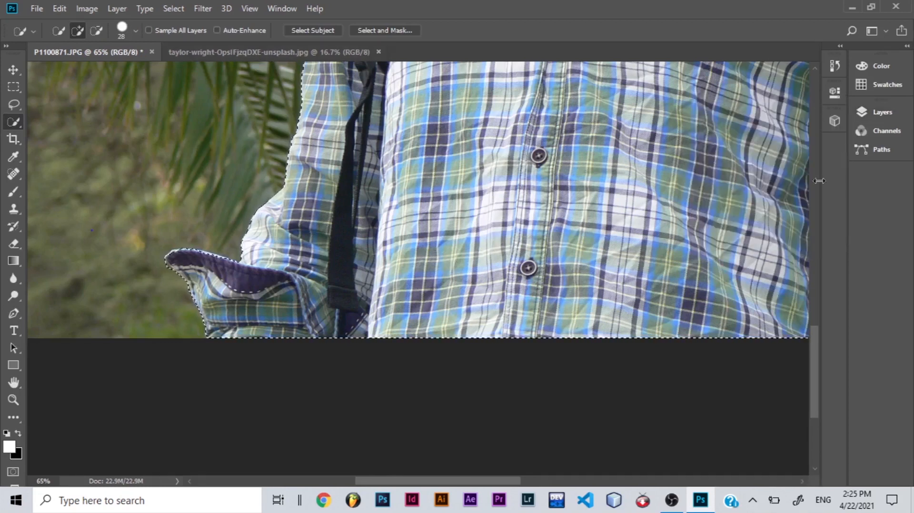
# Reopen the committed selection in Select and Mask with the man's head and collar in view.
pyautogui.moveTo(816, 341); pyautogui.dragTo(819, 199)
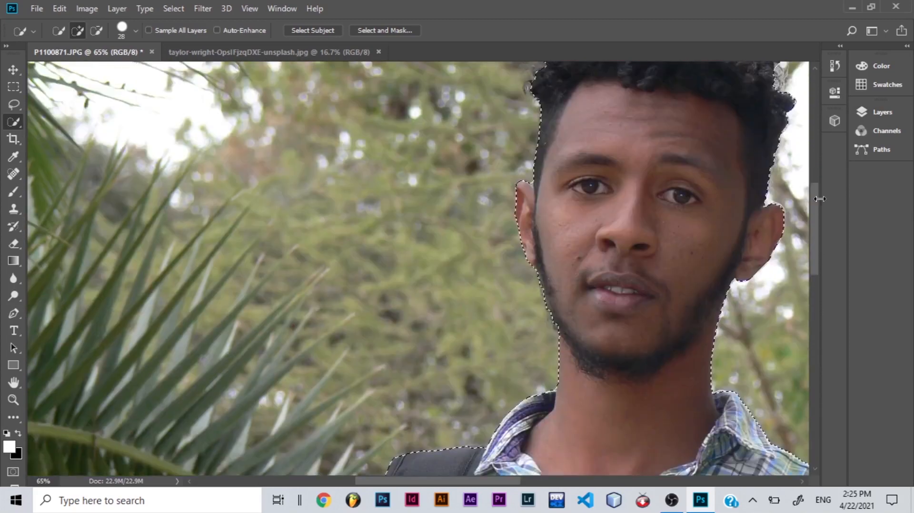
pyautogui.click(401, 32)
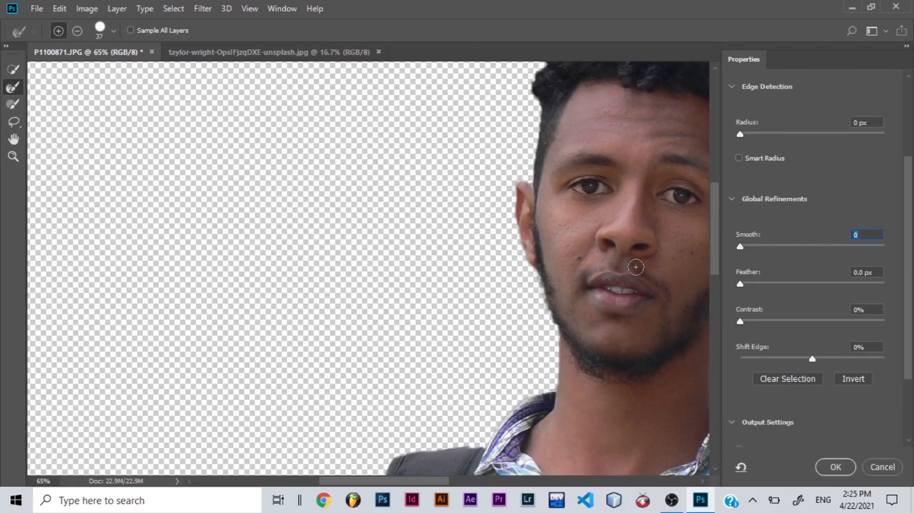
pyautogui.moveTo(401, 484); pyautogui.dragTo(457, 485)
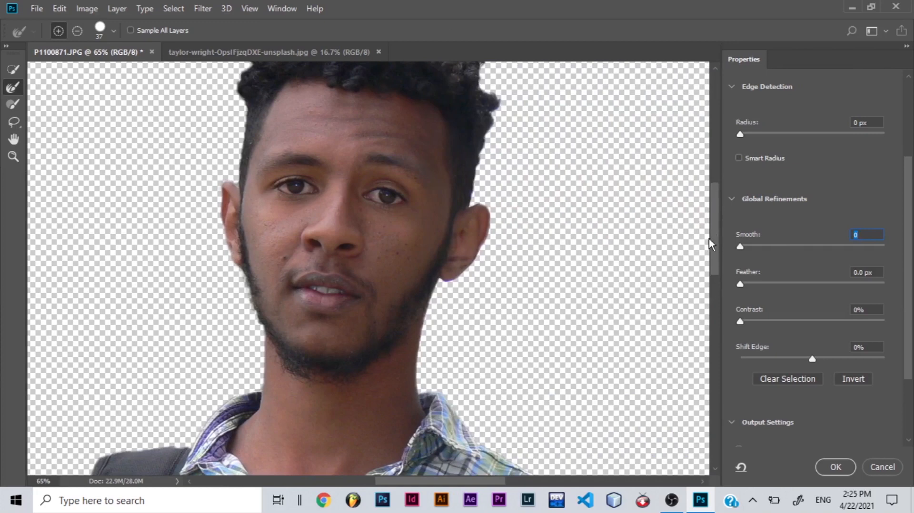
# Try an edge detection radius of 14 px and check the man's hair, face and collar edges.
pyautogui.moveTo(716, 237); pyautogui.dragTo(716, 197)
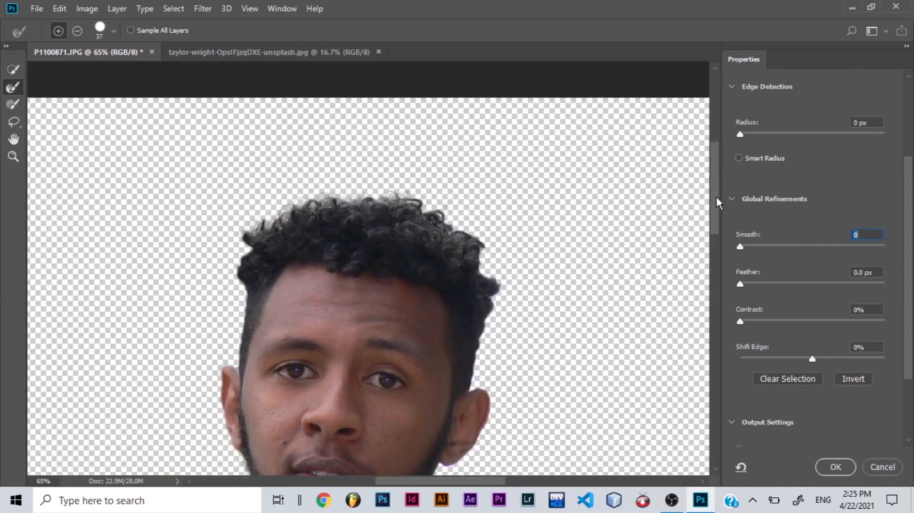
pyautogui.click(742, 134)
pyautogui.moveTo(753, 134); pyautogui.dragTo(774, 134)
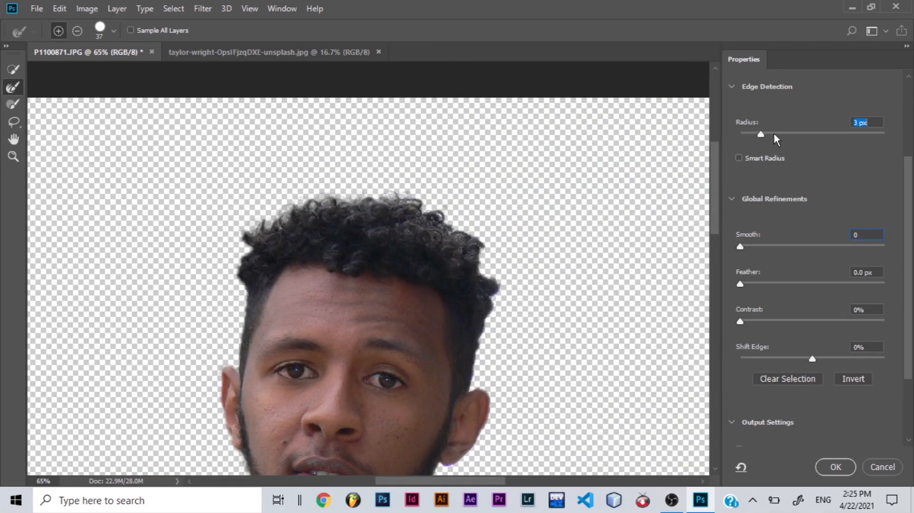
pyautogui.click(801, 136)
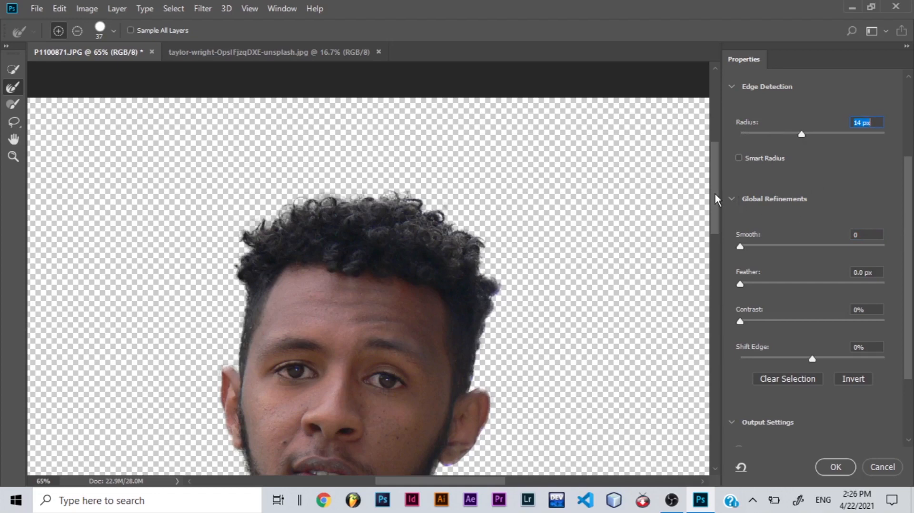
pyautogui.scroll(-6, 717, 219)
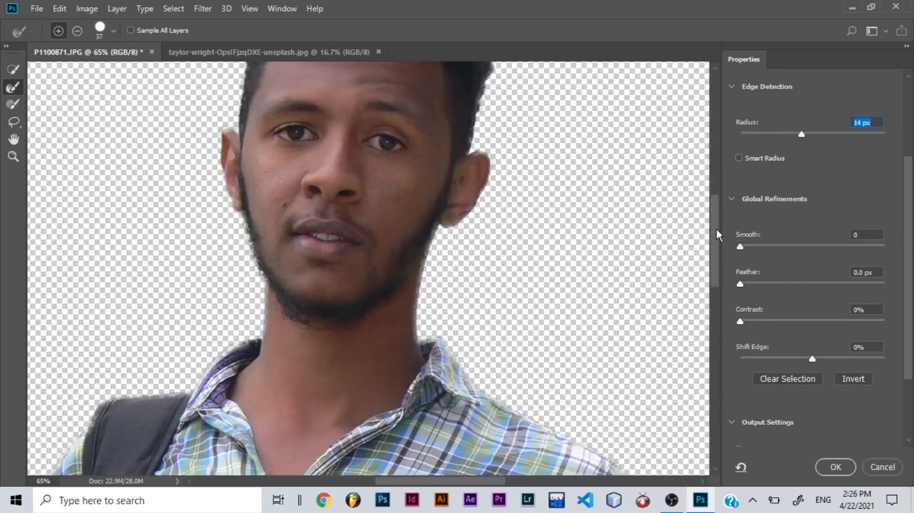
pyautogui.scroll(3, 717, 215)
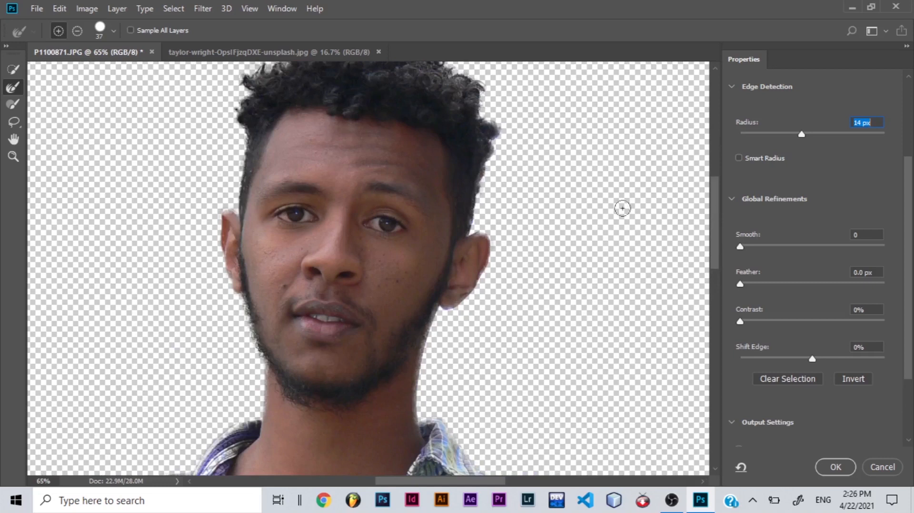
# Set the edge detection radius to 7 px and commit the refined selection of the man.
pyautogui.click(7, 87)
pyautogui.moveTo(803, 136); pyautogui.dragTo(787, 136)
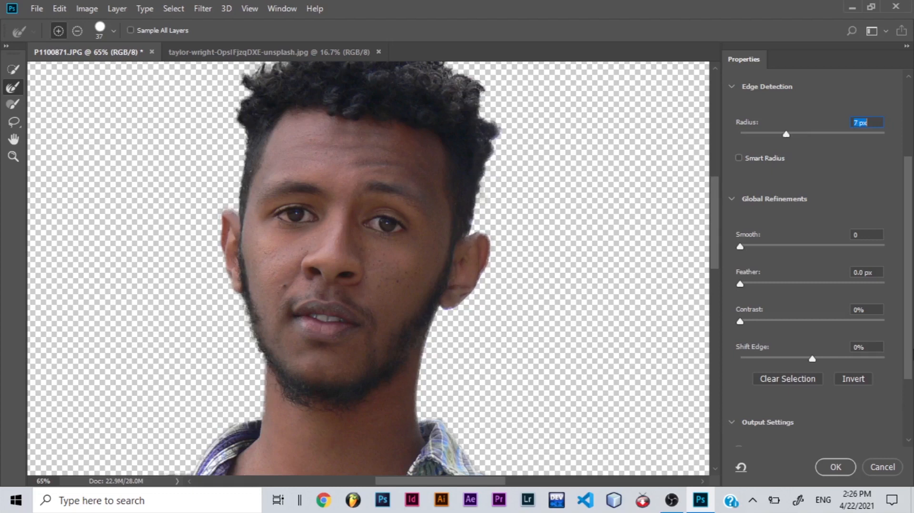
pyautogui.scroll(-2, 911, 405)
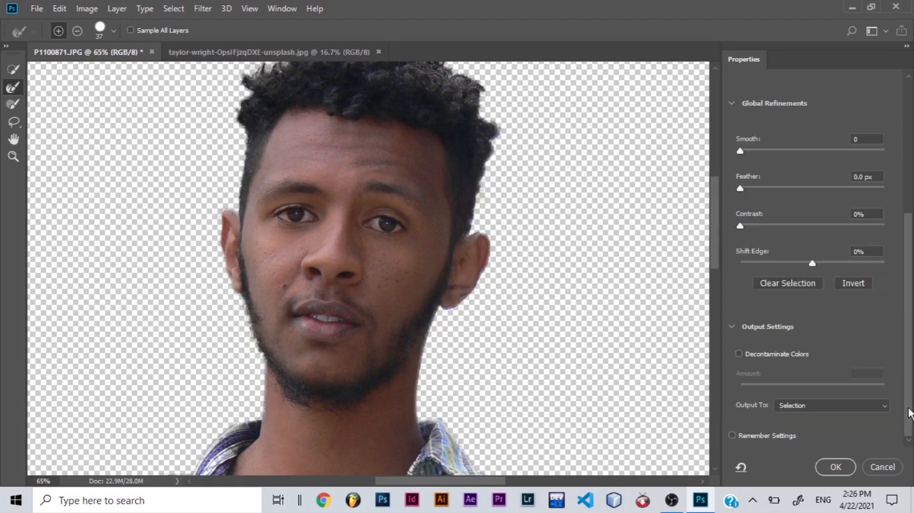
pyautogui.click(835, 469)
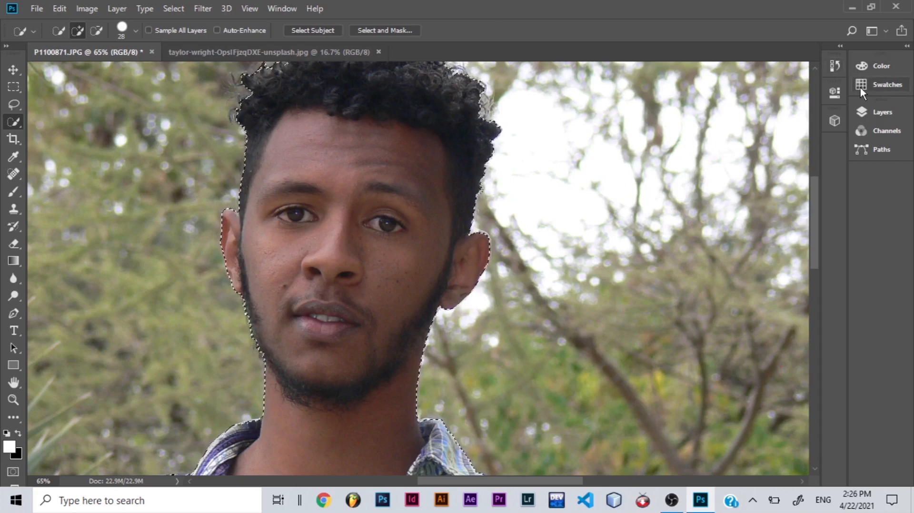
pyautogui.click(372, 30)
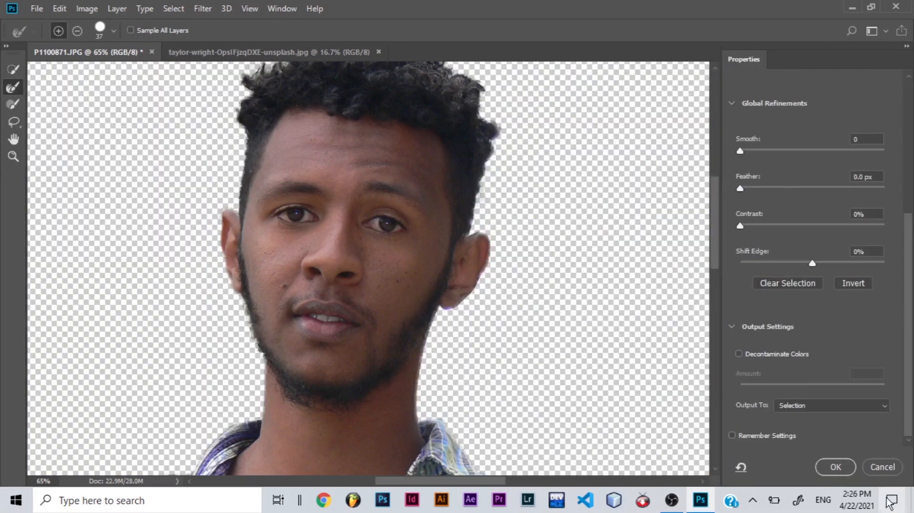
pyautogui.click(883, 467)
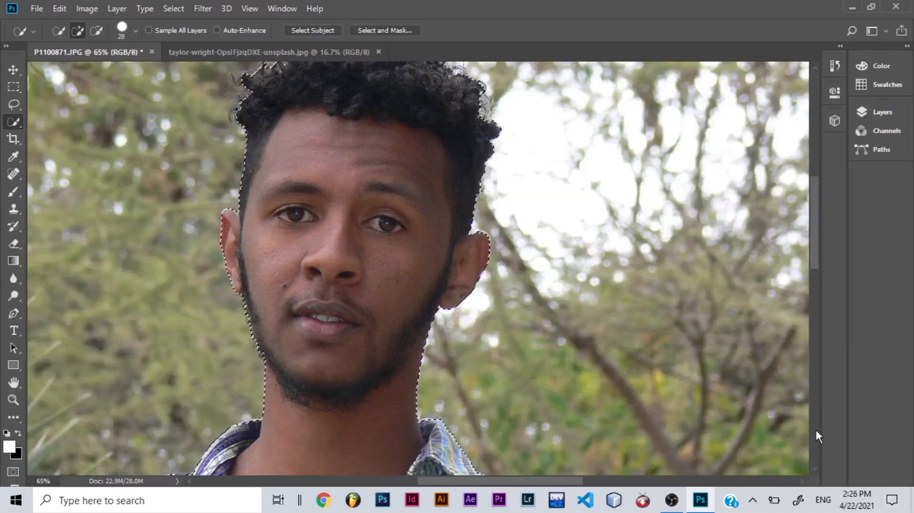
# Convert the refined selection into a layer mask on the portrait's Background layer to hide everything around the man.
pyautogui.click(883, 113)
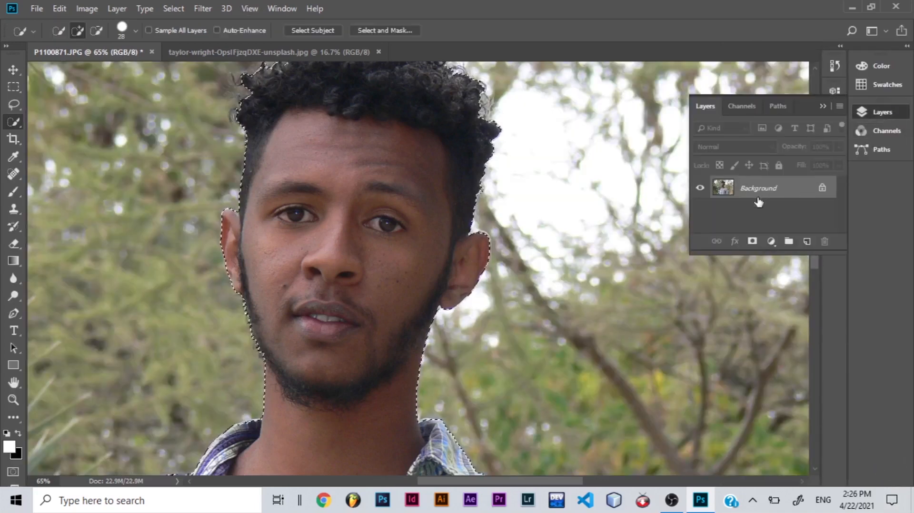
pyautogui.click(752, 242)
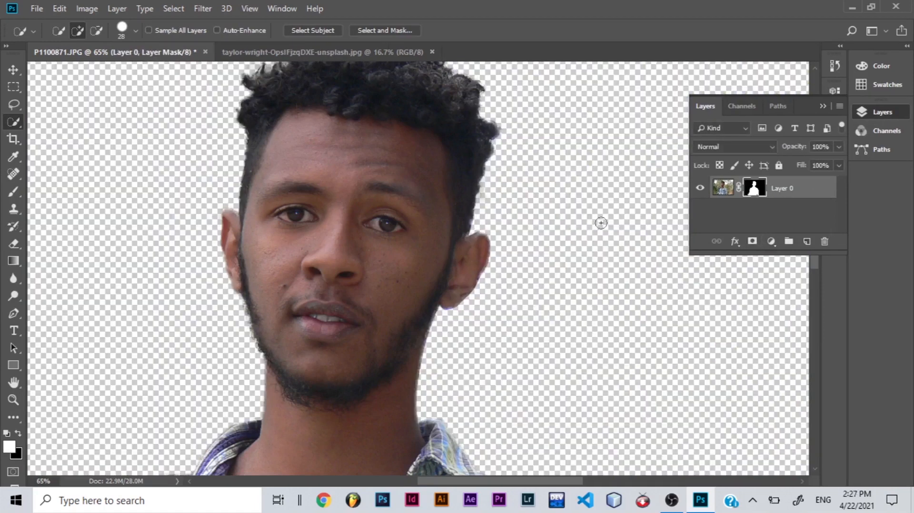
pyautogui.click(821, 106)
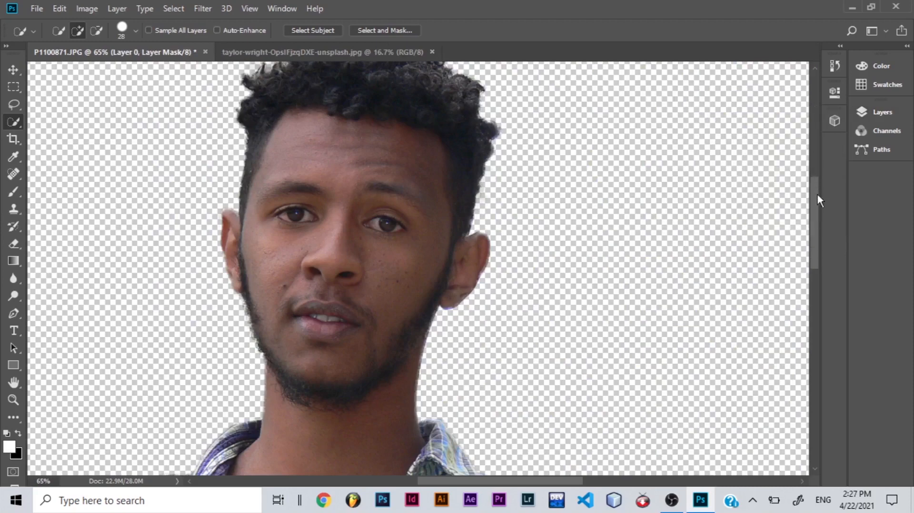
pyautogui.moveTo(817, 210)
pyautogui.mouseDown()
pyautogui.moveTo(817, 193)
pyautogui.moveTo(814, 328)
pyautogui.moveTo(813, 244)
pyautogui.moveTo(798, 187)
pyautogui.moveTo(813, 225)
pyautogui.mouseUp()
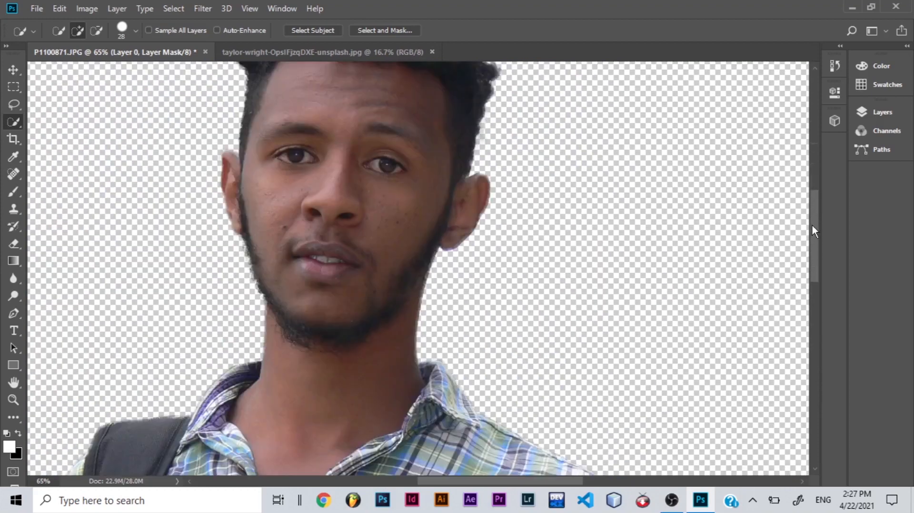
# Move the masked man into the brick wall document, standing slightly off-centre along the wall's lower edge.
pyautogui.click(13, 70)
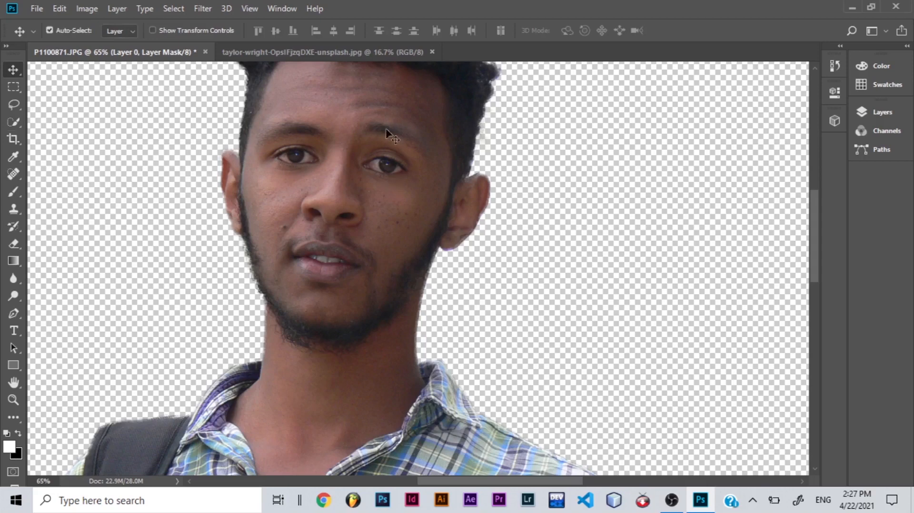
pyautogui.hotkey('ctrl', 'Tab')
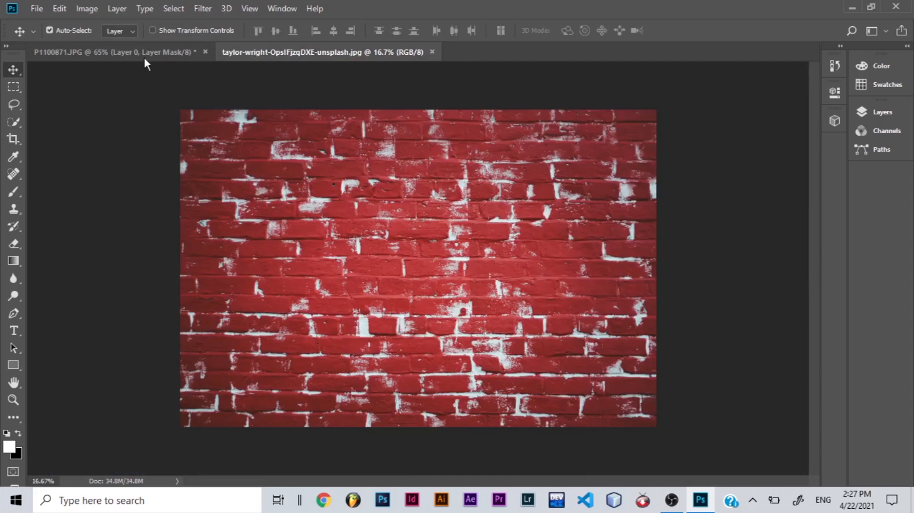
pyautogui.click(110, 51)
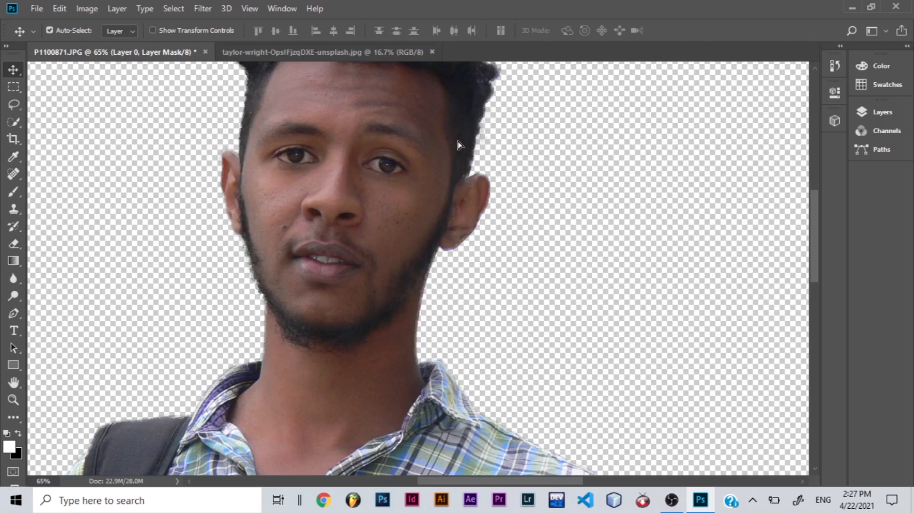
pyautogui.moveTo(389, 195); pyautogui.dragTo(410, 213)
pyautogui.moveTo(409, 38); pyautogui.dragTo(475, 314)
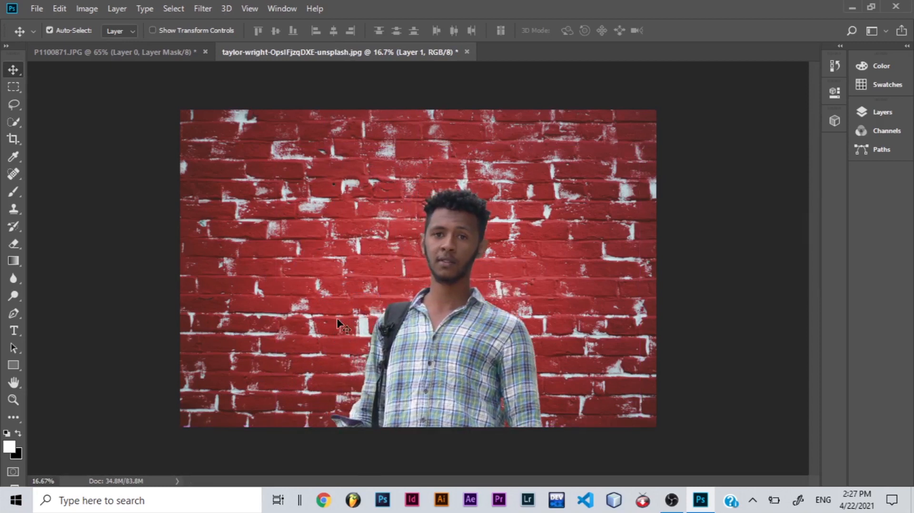
# Magnify the brick wall composite to 35% and examine the man's cutout edges around the head and shoulders.
pyautogui.click(50, 482)
pyautogui.press('BackSpace')
pyautogui.press('BackSpace')
pyautogui.press('BackSpace')
pyautogui.press('BackSpace')
pyautogui.press('BackSpace')
pyautogui.write('4')
pyautogui.press('BackSpace')
pyautogui.write('35')
pyautogui.press('Return')
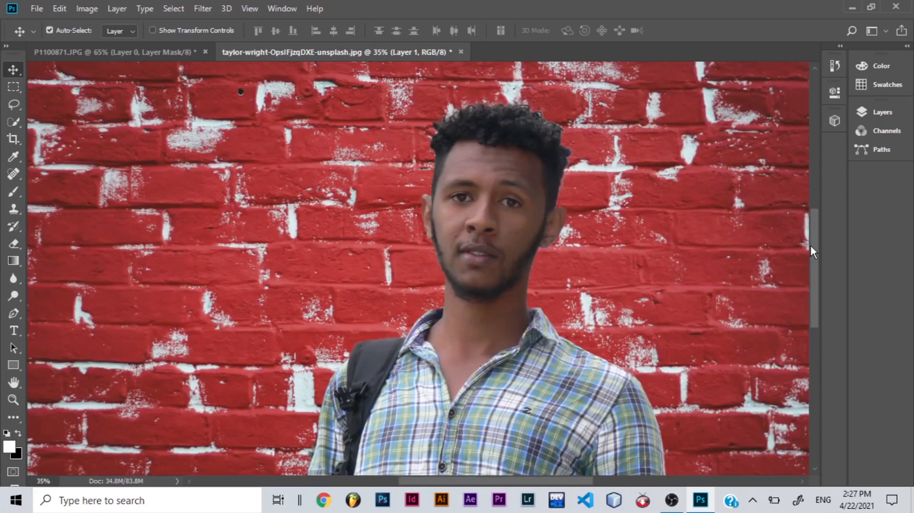
pyautogui.moveTo(814, 245); pyautogui.dragTo(822, 267)
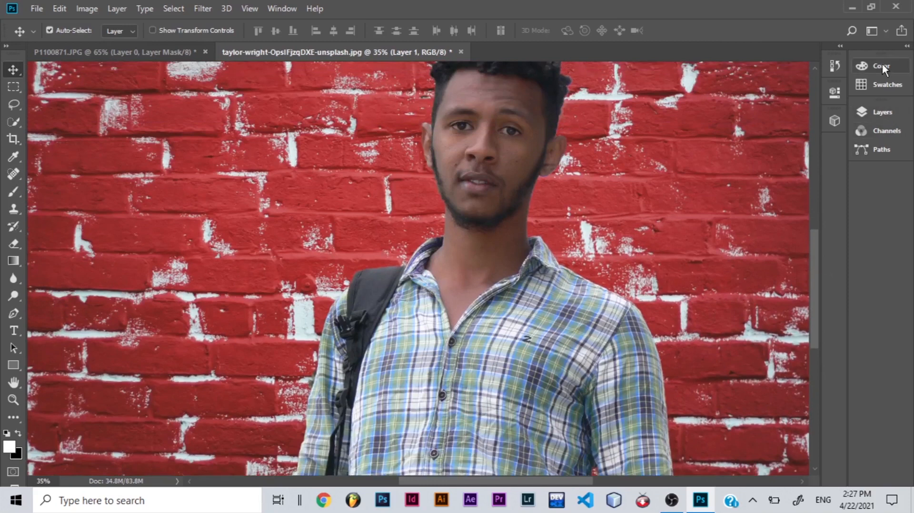
pyautogui.click(833, 67)
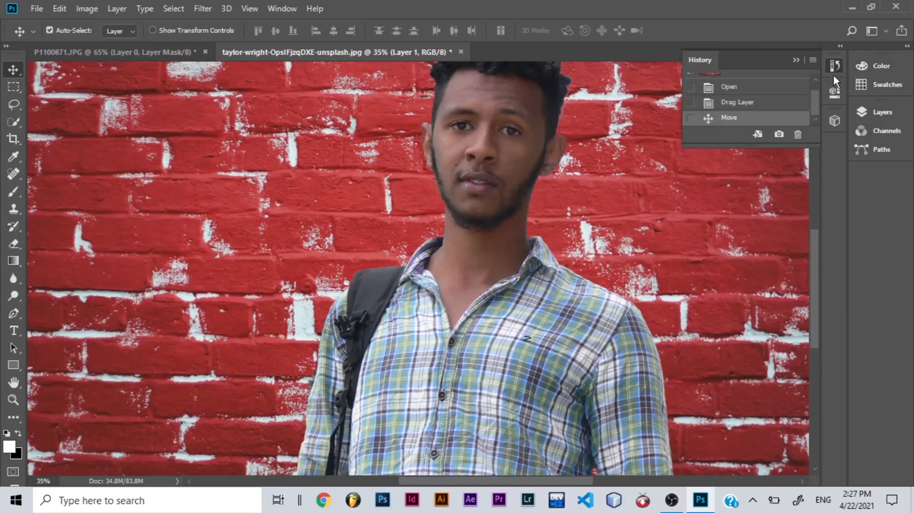
pyautogui.click(836, 95)
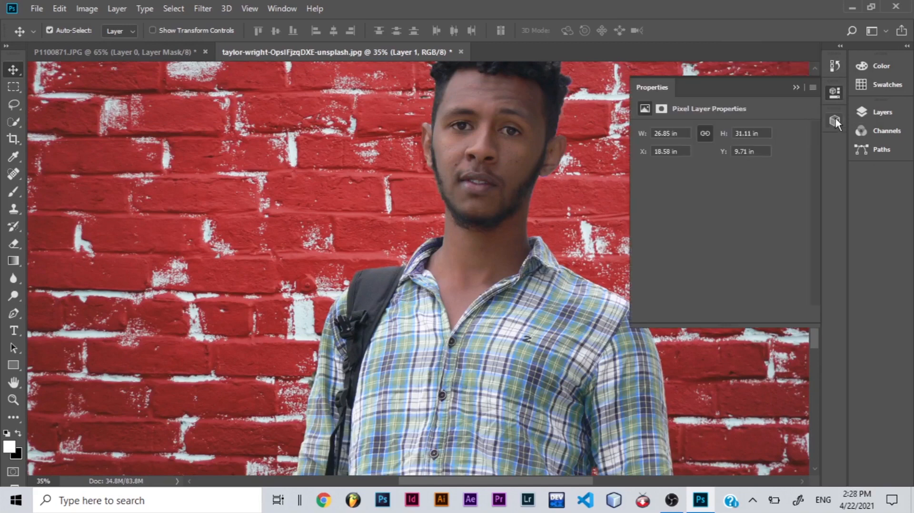
pyautogui.click(836, 122)
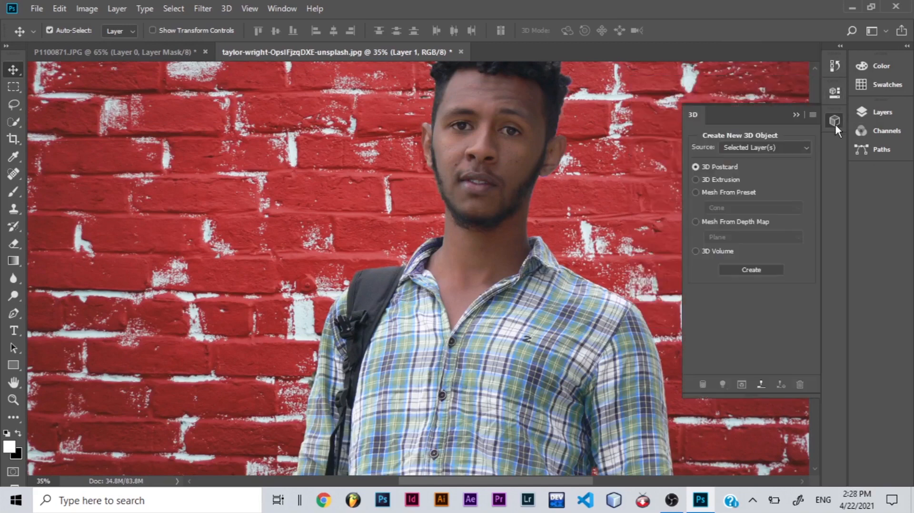
pyautogui.click(872, 112)
pyautogui.click(700, 207)
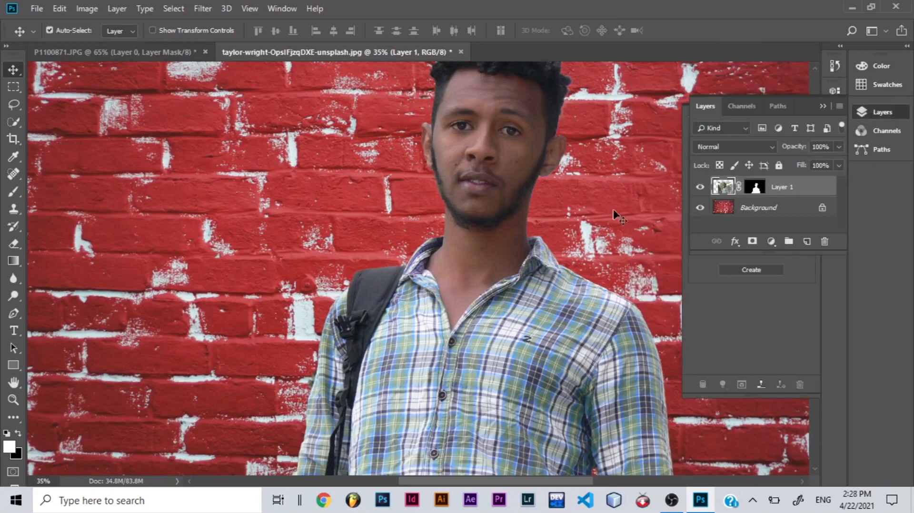
pyautogui.click(822, 107)
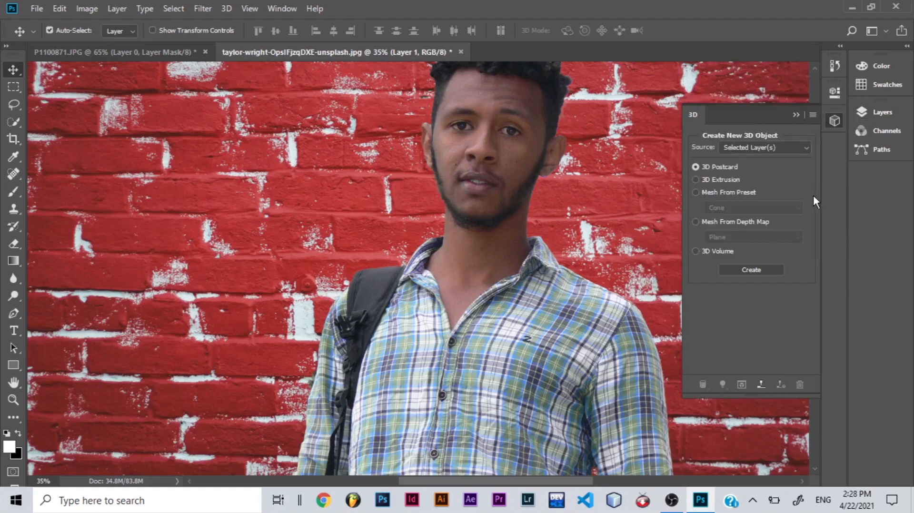
pyautogui.click(797, 115)
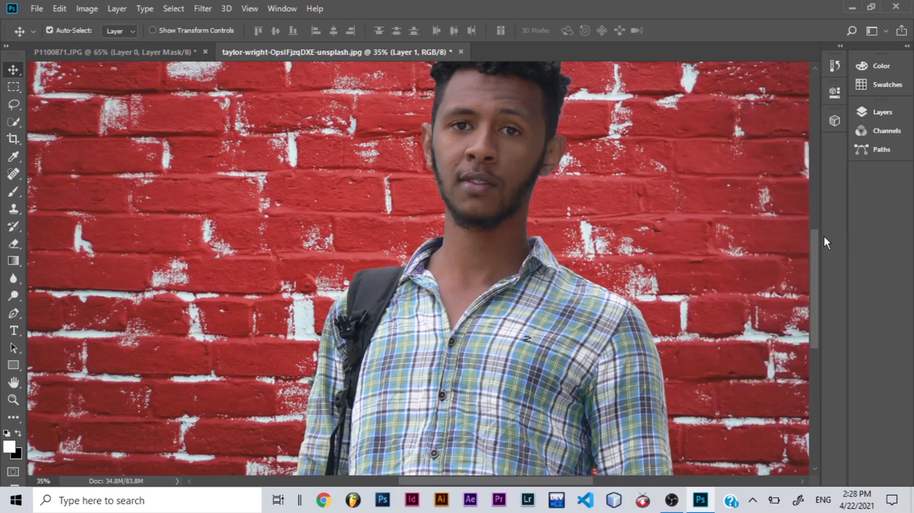
# Examine the man's cutout against the bricks from the hair down to the cuff, finishing at 30% magnification.
pyautogui.scroll(5, 816, 253)
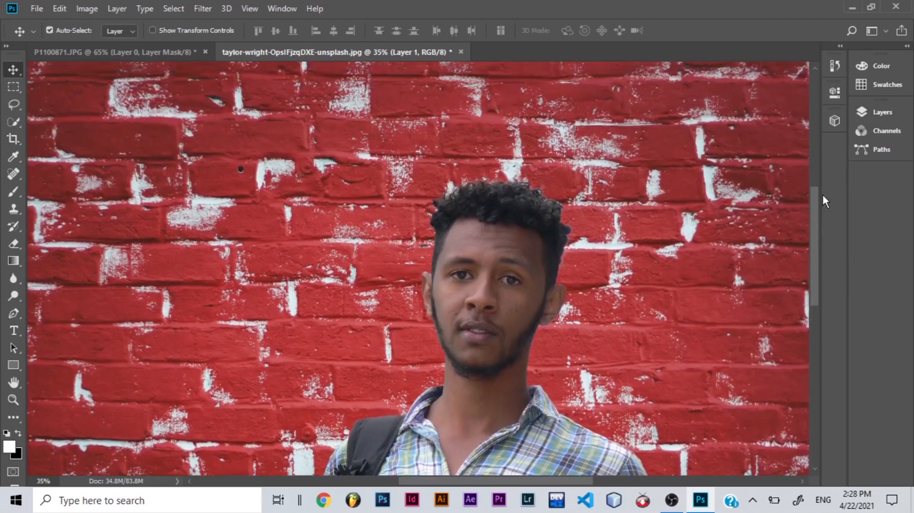
pyautogui.scroll(-6, 820, 248)
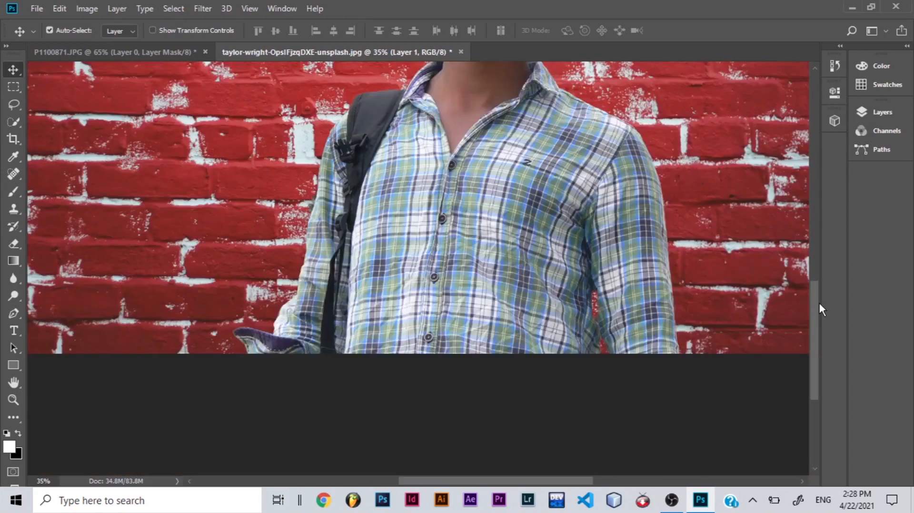
pyautogui.moveTo(820, 305); pyautogui.dragTo(820, 233)
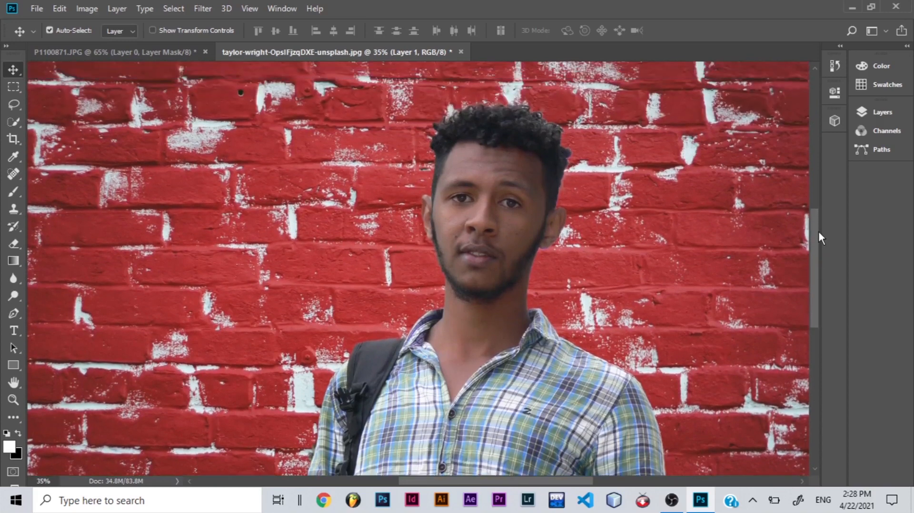
pyautogui.moveTo(819, 232); pyautogui.dragTo(817, 275)
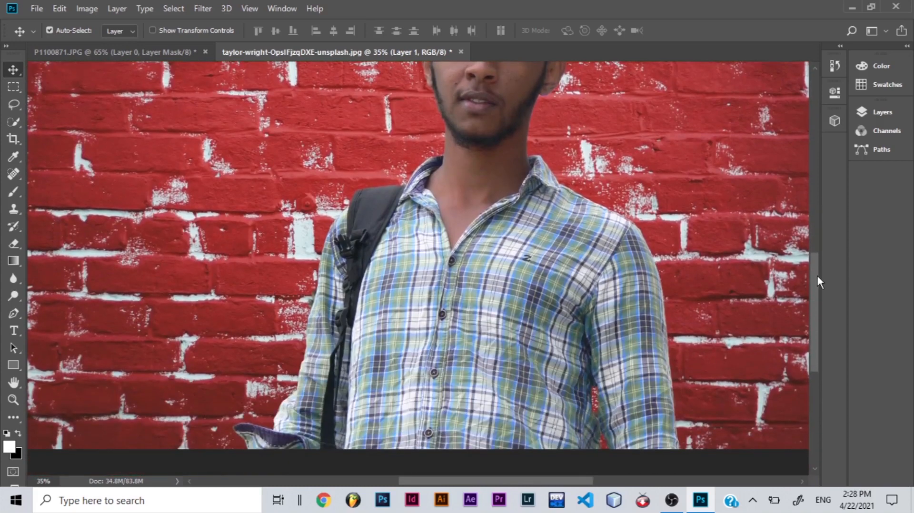
pyautogui.click(44, 481)
pyautogui.write('30')
pyautogui.press('Return')
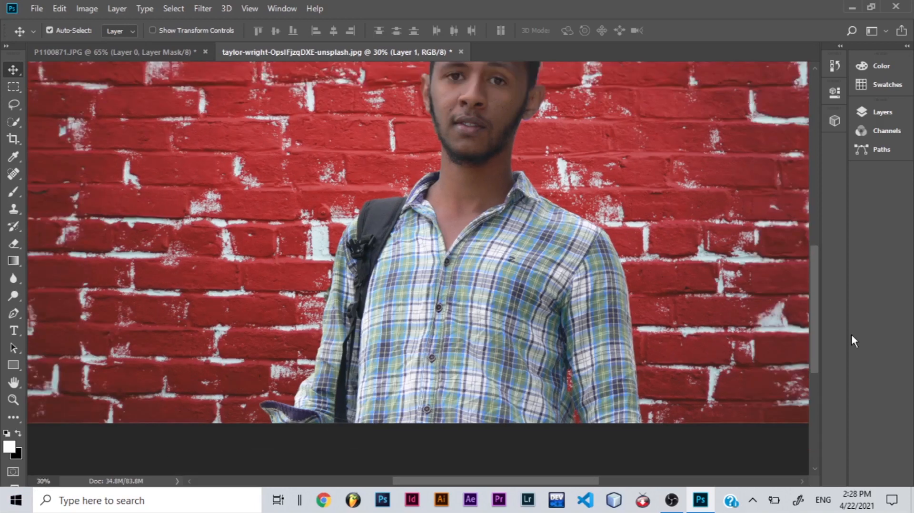
pyautogui.moveTo(817, 321); pyautogui.dragTo(819, 268)
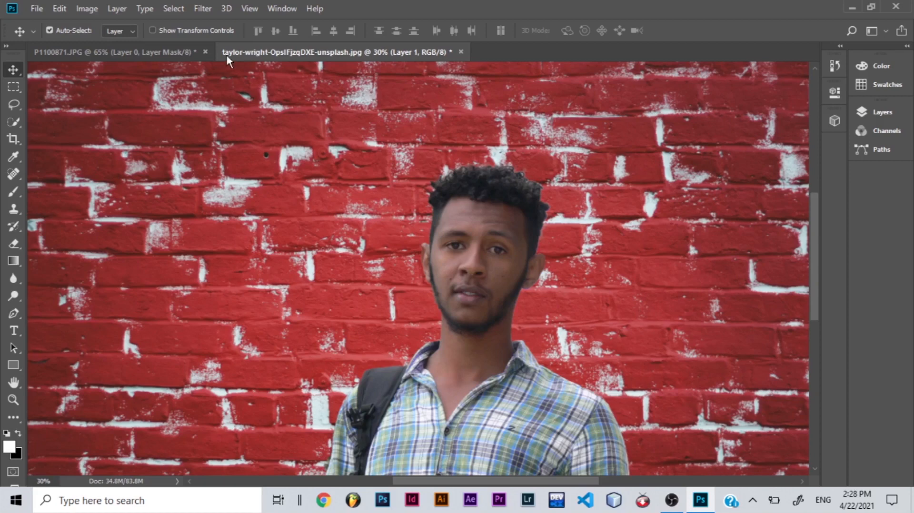
# Start a Levels adjustment on the man's layer and try a shadow input level of 16, returning it to 0.
pyautogui.click(90, 9)
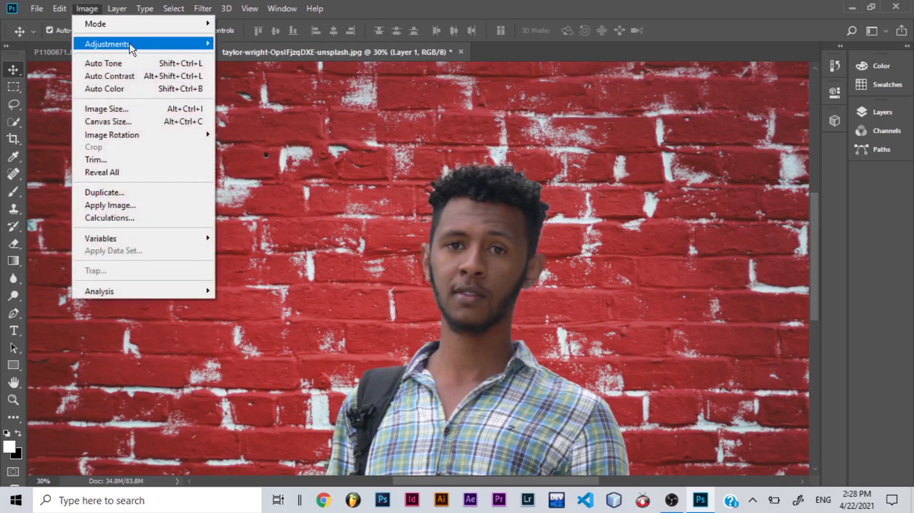
pyautogui.moveTo(133, 47)
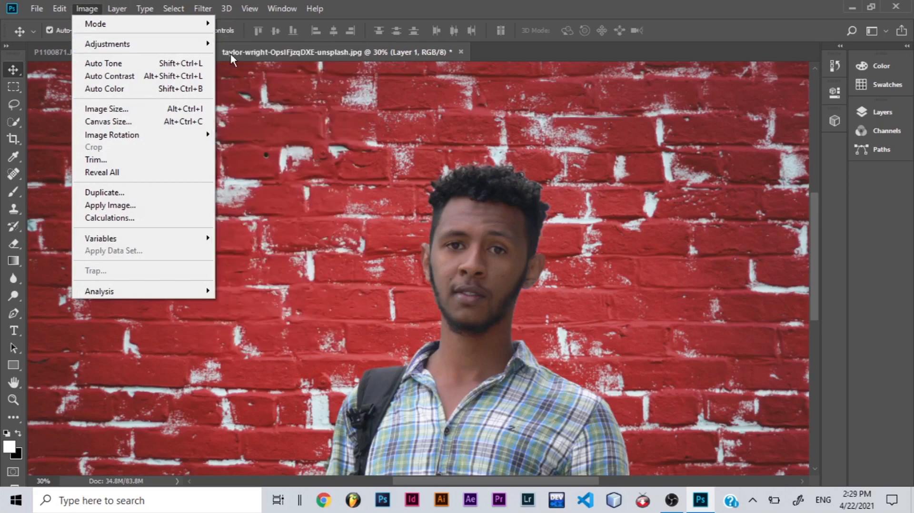
pyautogui.moveTo(206, 47)
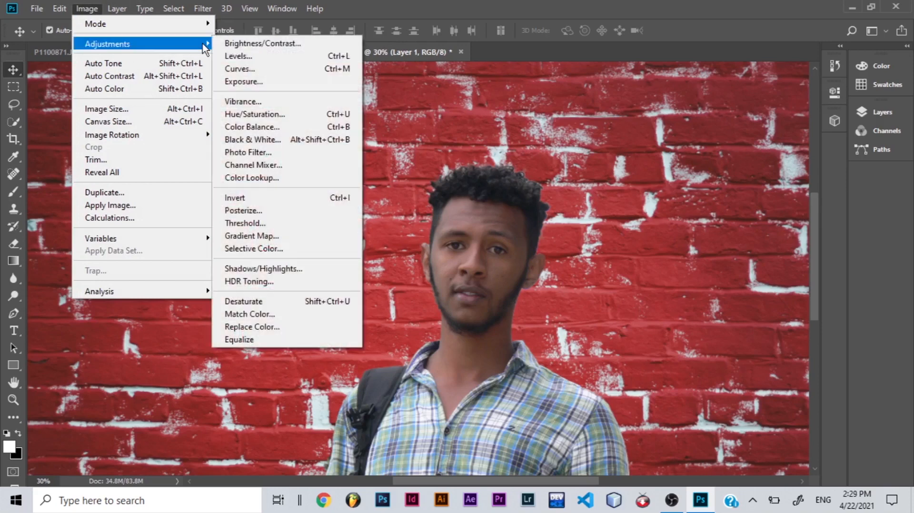
pyautogui.click(237, 56)
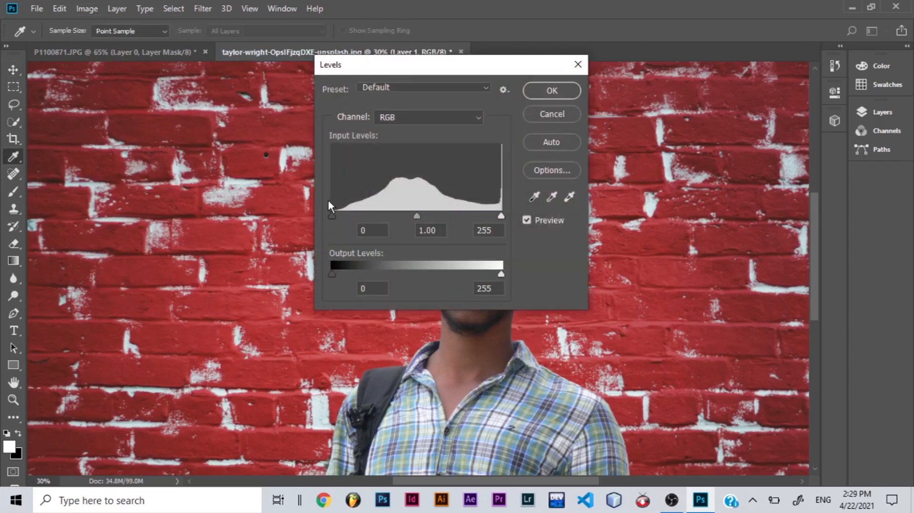
pyautogui.moveTo(334, 215); pyautogui.dragTo(341, 216)
pyautogui.moveTo(434, 73); pyautogui.dragTo(196, 67)
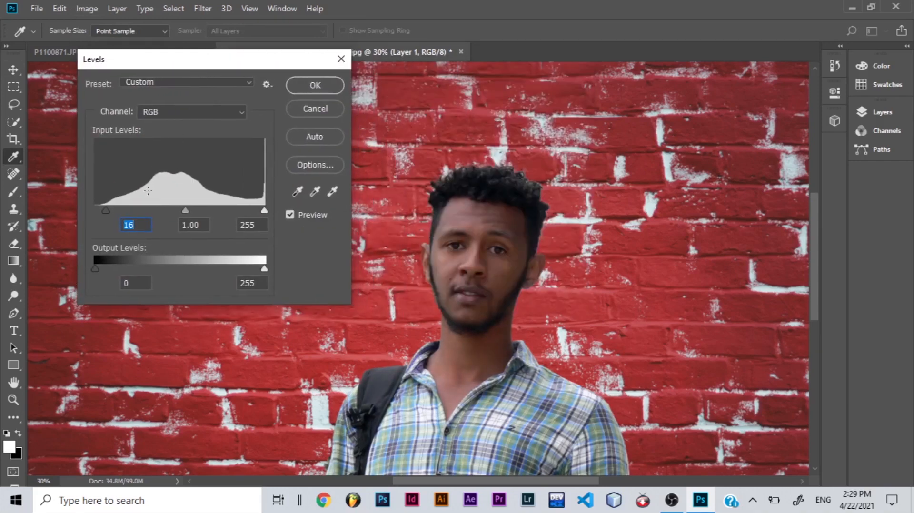
pyautogui.moveTo(106, 210)
pyautogui.mouseDown()
pyautogui.moveTo(138, 203)
pyautogui.moveTo(93, 199)
pyautogui.mouseUp()
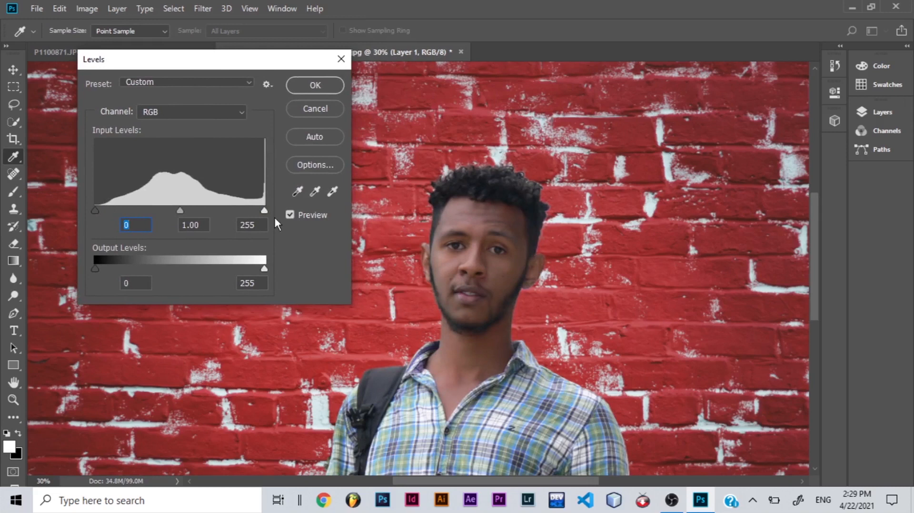
# Try highlight input levels of 188, 176 and 206 to brighten the man.
pyautogui.moveTo(265, 210); pyautogui.dragTo(221, 210)
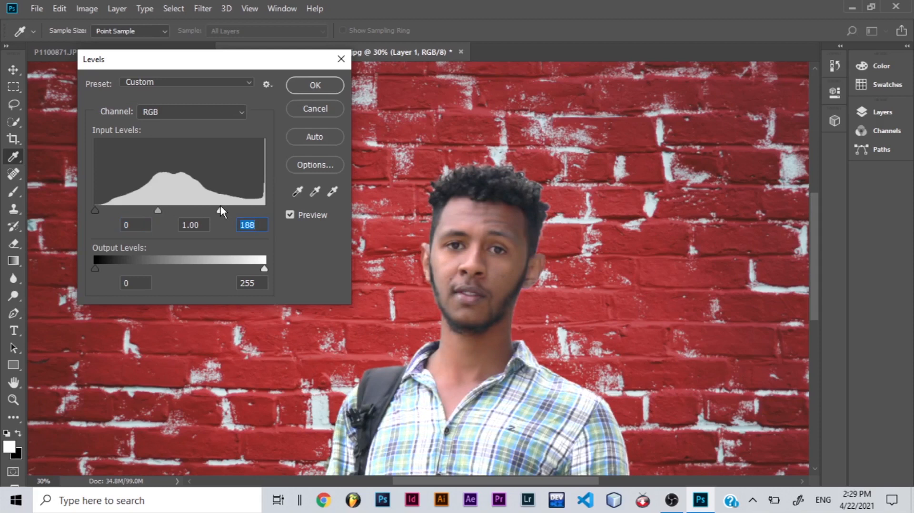
pyautogui.moveTo(220, 210); pyautogui.dragTo(213, 208)
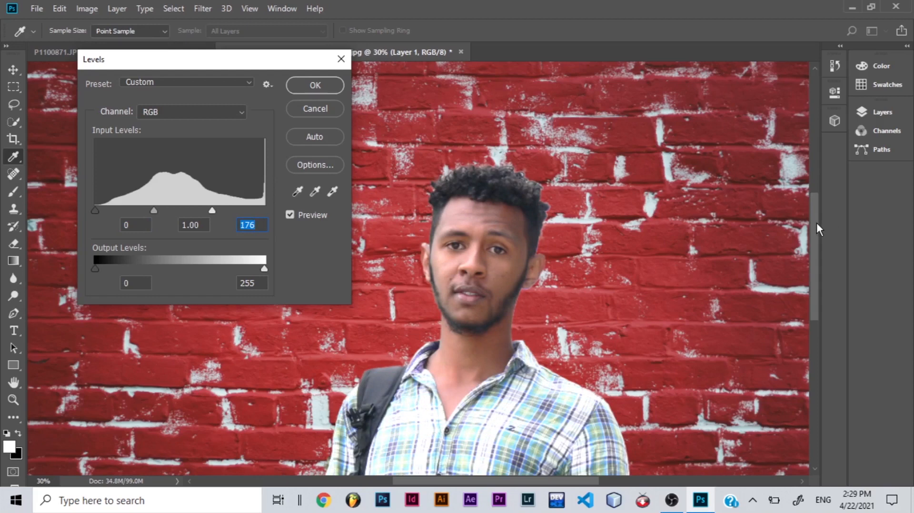
pyautogui.moveTo(816, 223); pyautogui.dragTo(816, 245)
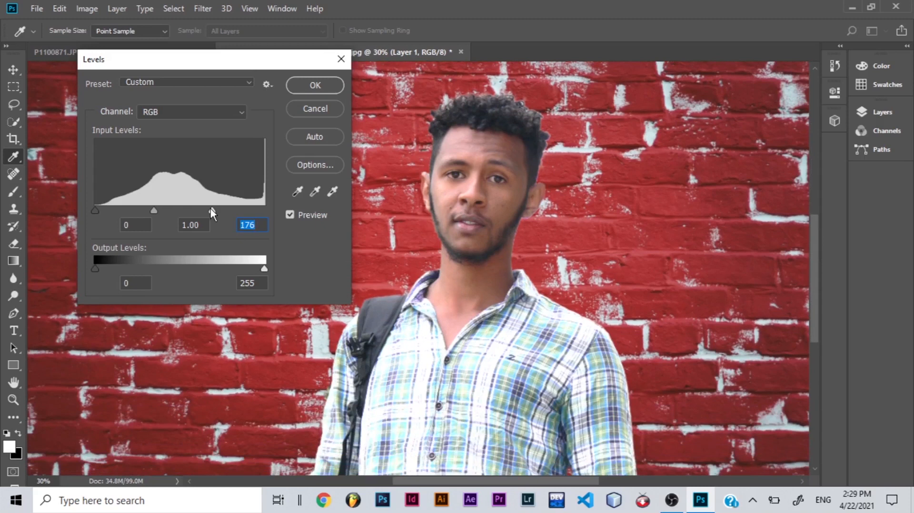
pyautogui.moveTo(211, 209); pyautogui.dragTo(232, 210)
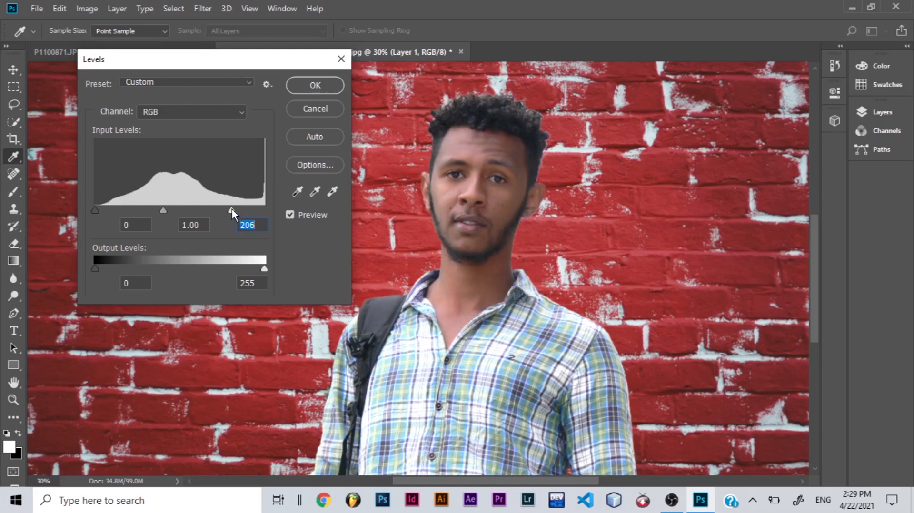
# Set the man's shadow input level to 29 and highlight input level to 187, and apply the Levels adjustment.
pyautogui.moveTo(96, 211); pyautogui.dragTo(115, 201)
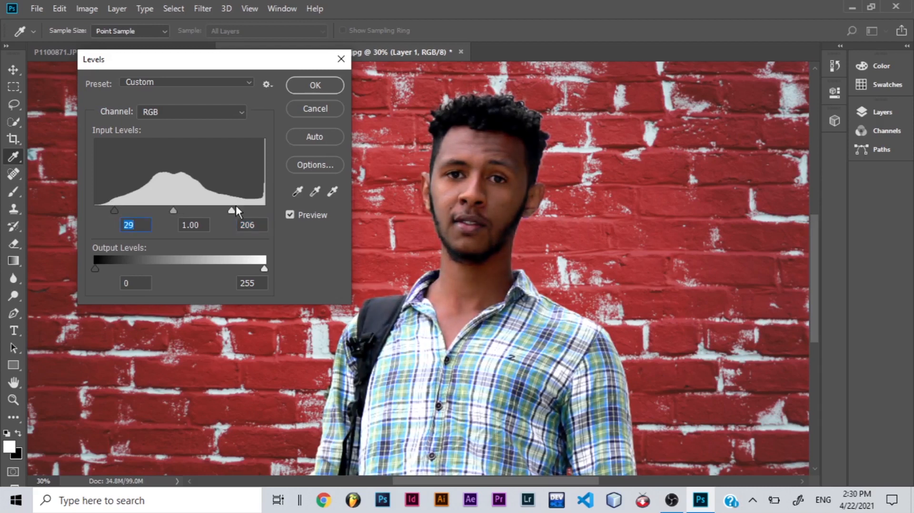
pyautogui.moveTo(234, 208); pyautogui.dragTo(220, 208)
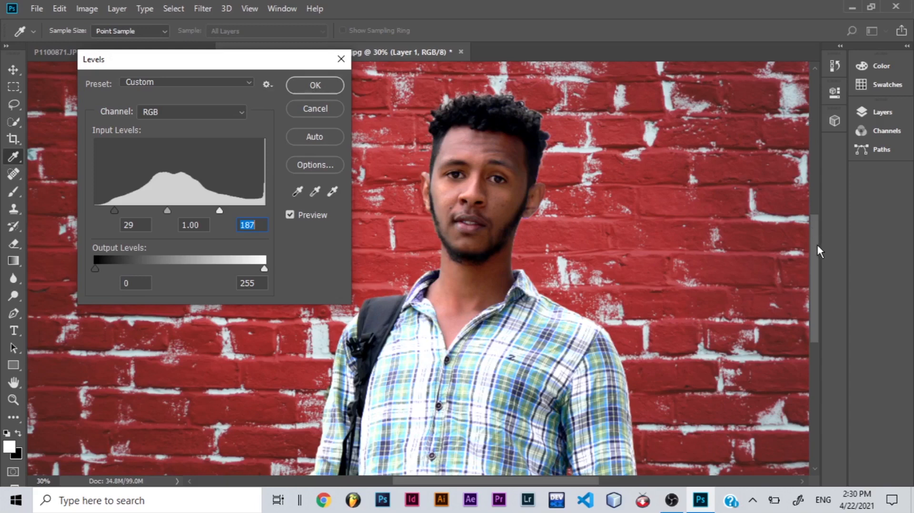
pyautogui.moveTo(817, 244); pyautogui.dragTo(817, 267)
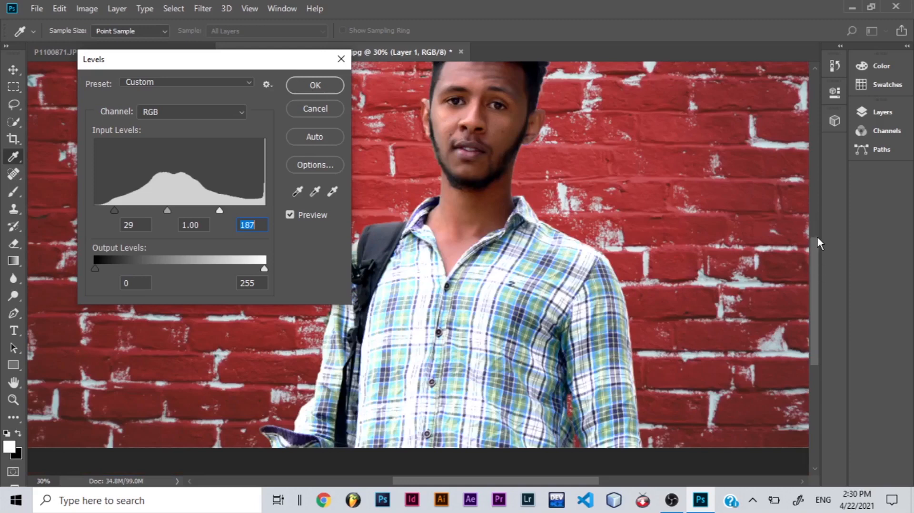
pyautogui.moveTo(817, 237); pyautogui.dragTo(819, 277)
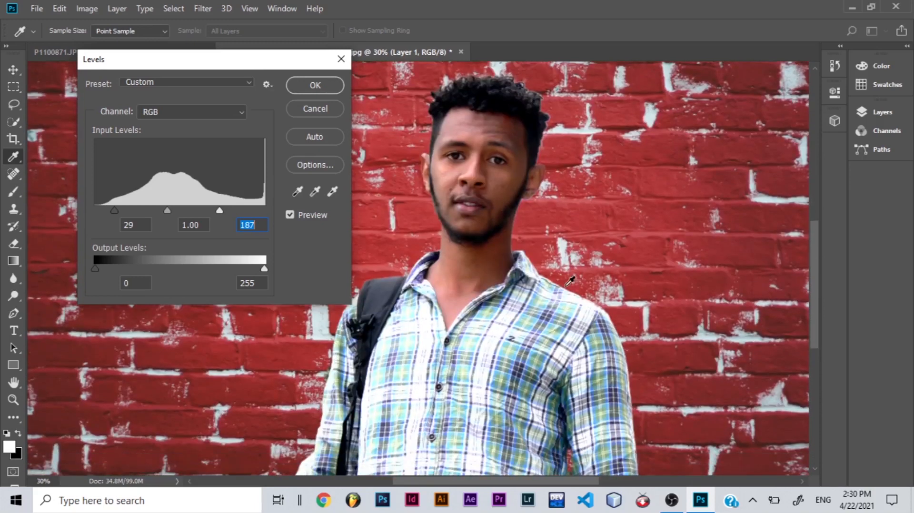
pyautogui.click(310, 89)
pyautogui.press('v')
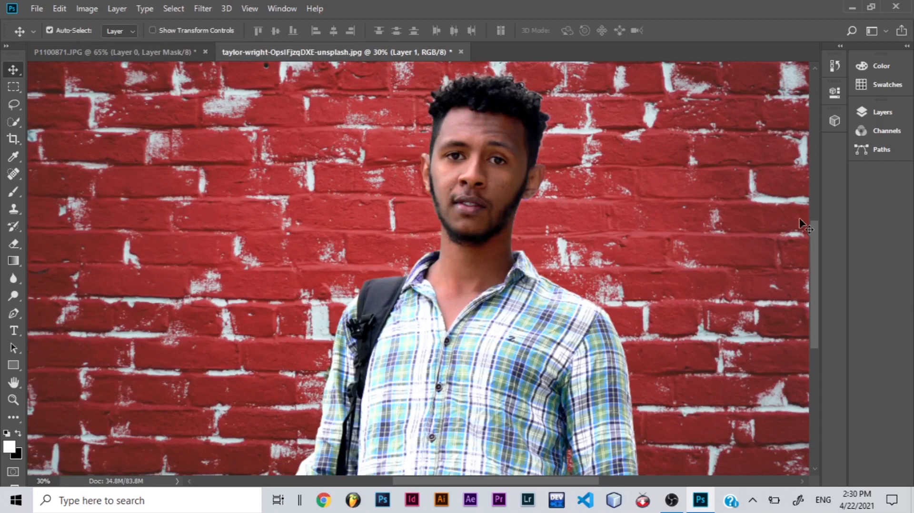
# Add white text reading "Elman" and "Pictures" on two lines over the bricks on the backpack side of the man.
pyautogui.moveTo(814, 238)
pyautogui.mouseDown()
pyautogui.moveTo(816, 216)
pyautogui.moveTo(817, 231)
pyautogui.mouseUp()
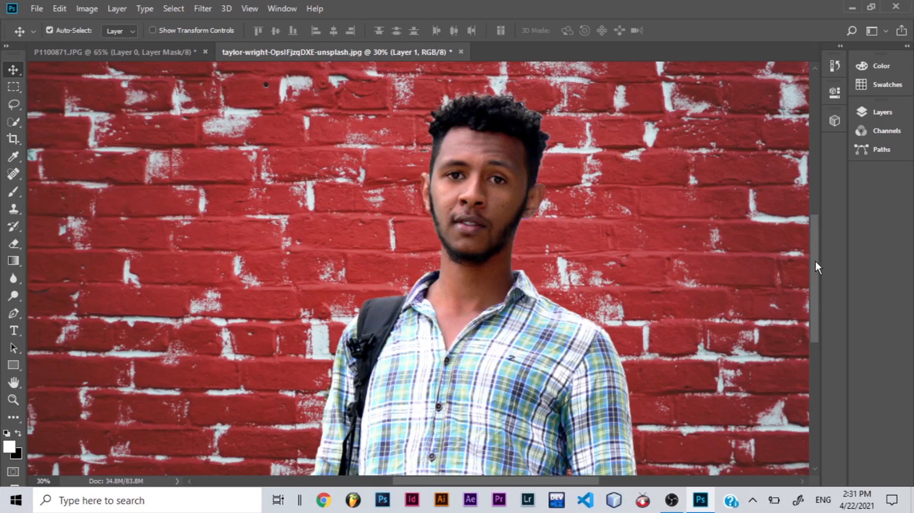
pyautogui.moveTo(815, 261)
pyautogui.mouseDown()
pyautogui.moveTo(816, 273)
pyautogui.moveTo(815, 263)
pyautogui.mouseUp()
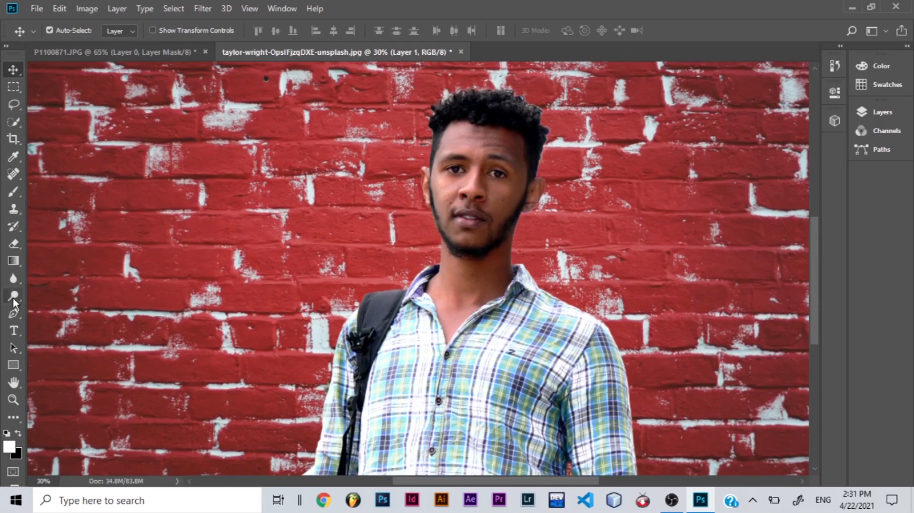
pyautogui.click(13, 333)
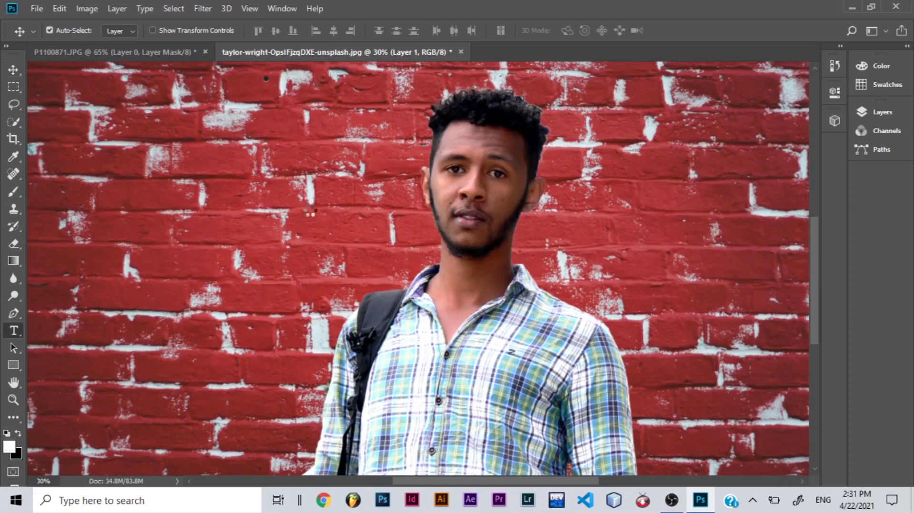
pyautogui.click(98, 302)
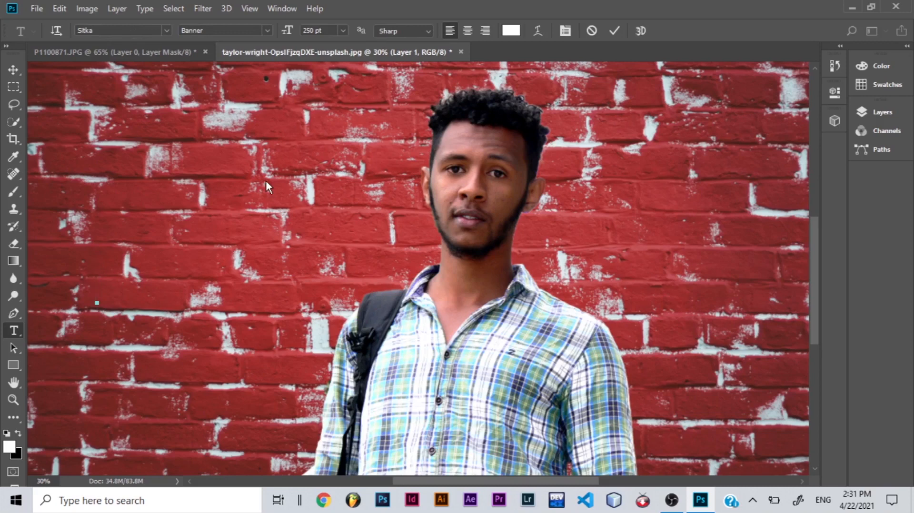
pyautogui.write('W')
pyautogui.press('BackSpace')
pyautogui.write('E')
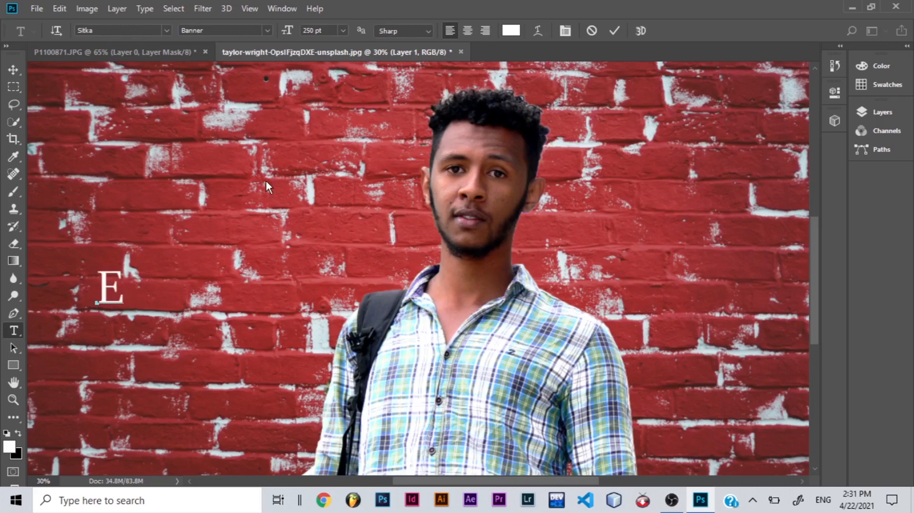
pyautogui.write('lman')
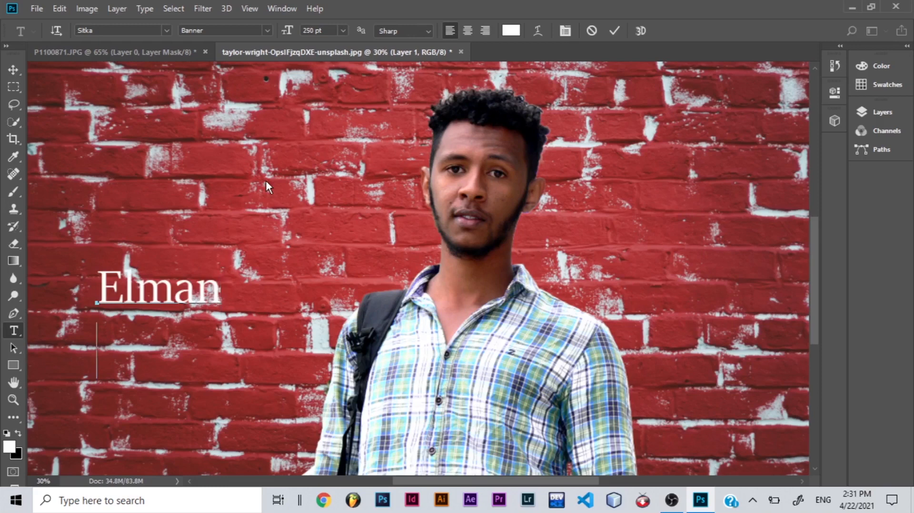
pyautogui.press('Return')
pyautogui.write('Pictur')
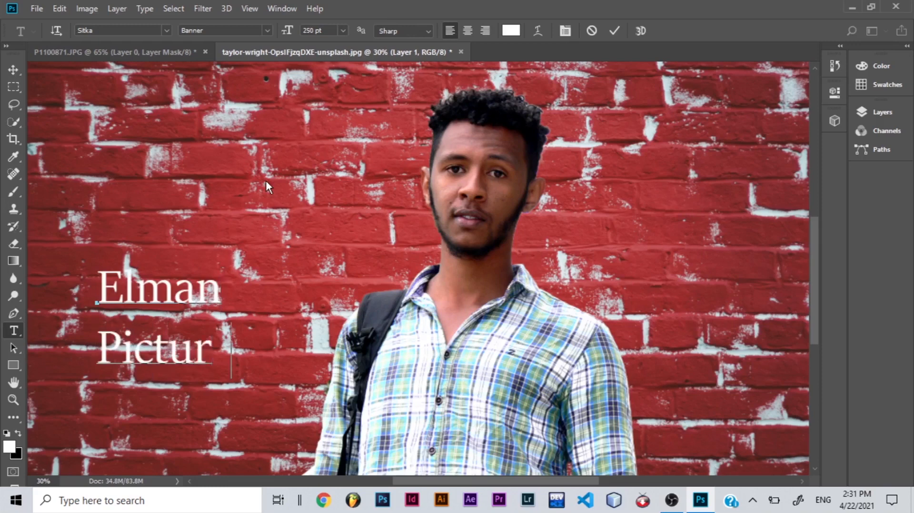
pyautogui.write('es')
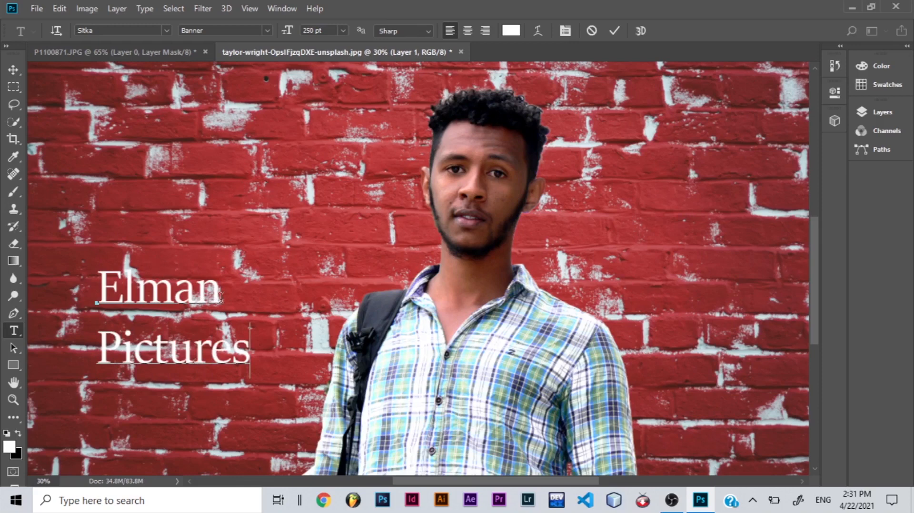
# Change the font of the initial E in "Elman" to Masked Hero Demo.
pyautogui.click(127, 297)
pyautogui.hotkey('shift', 'Left')
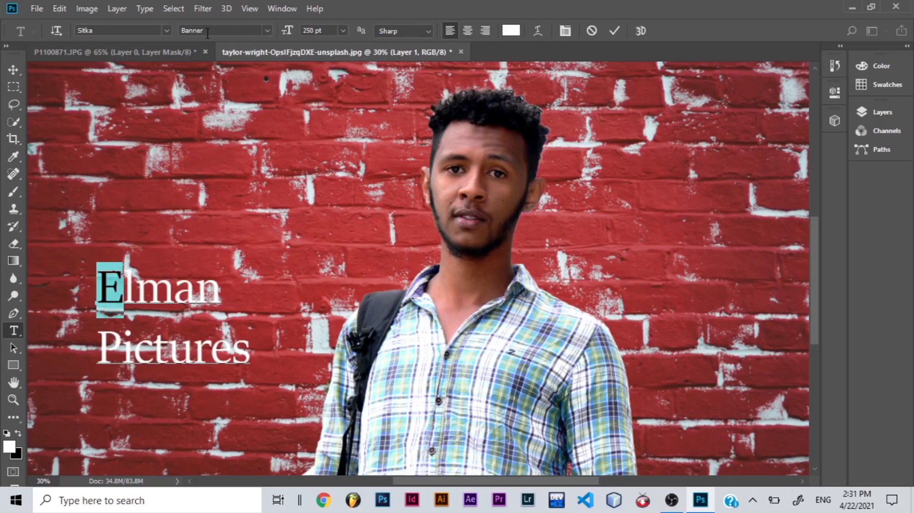
pyautogui.click(167, 32)
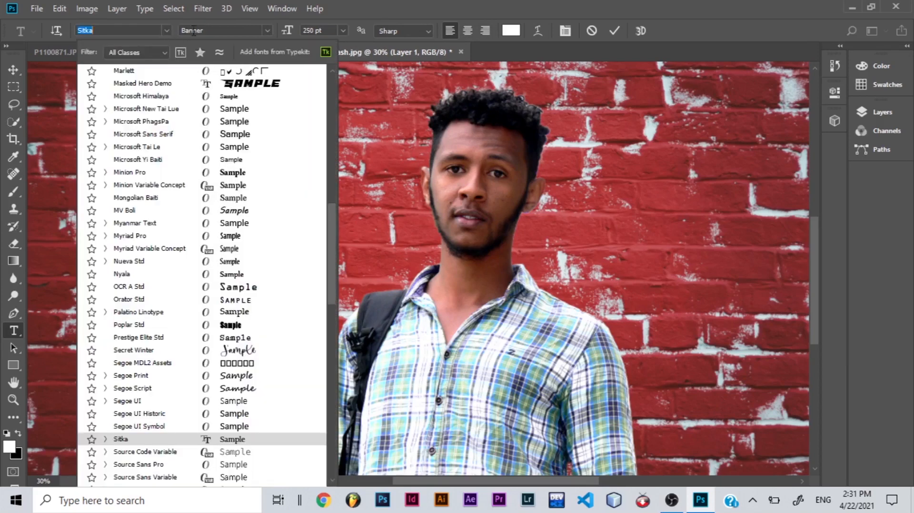
pyautogui.click(251, 84)
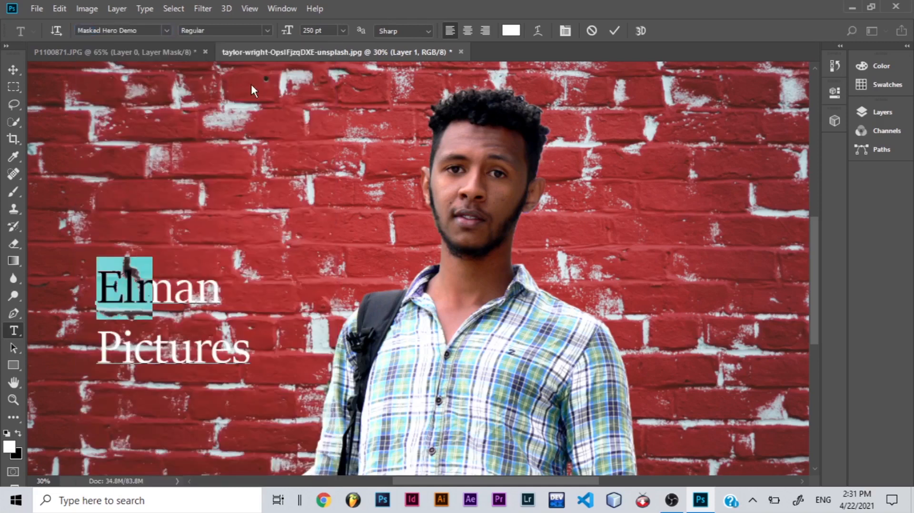
# Change the font of the initial P in "Pictures" to Masked Hero Demo.
pyautogui.click(111, 357)
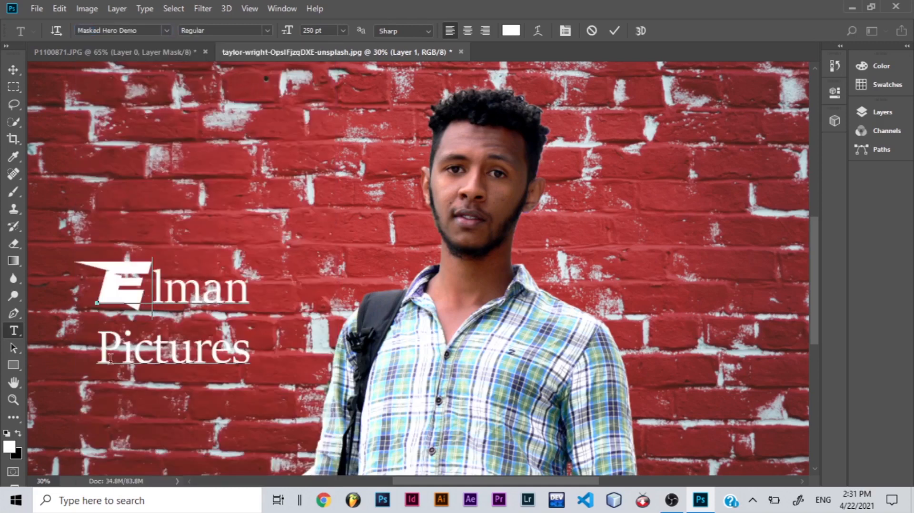
pyautogui.moveTo(120, 360); pyautogui.dragTo(102, 357)
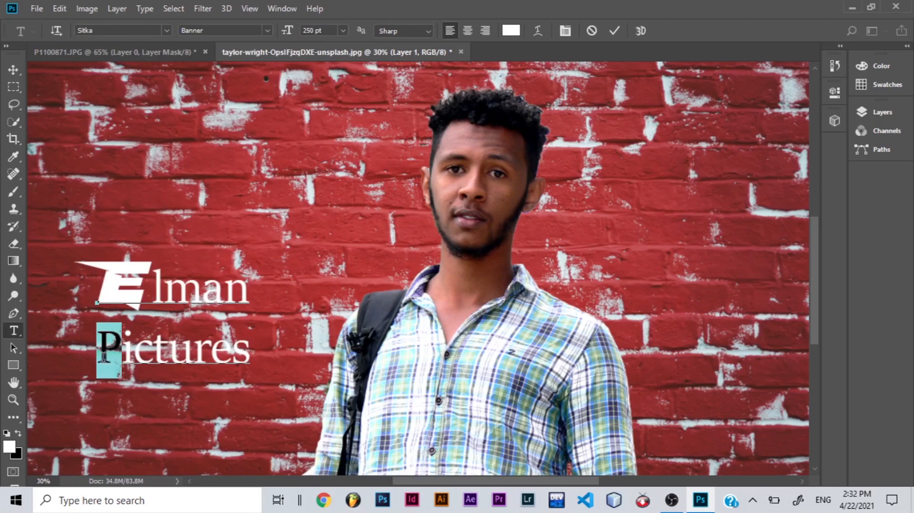
pyautogui.click(161, 28)
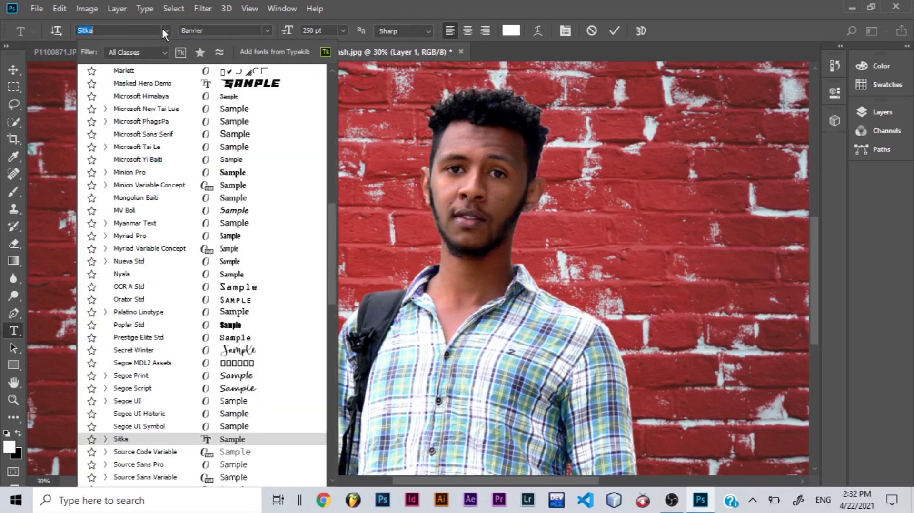
pyautogui.click(241, 83)
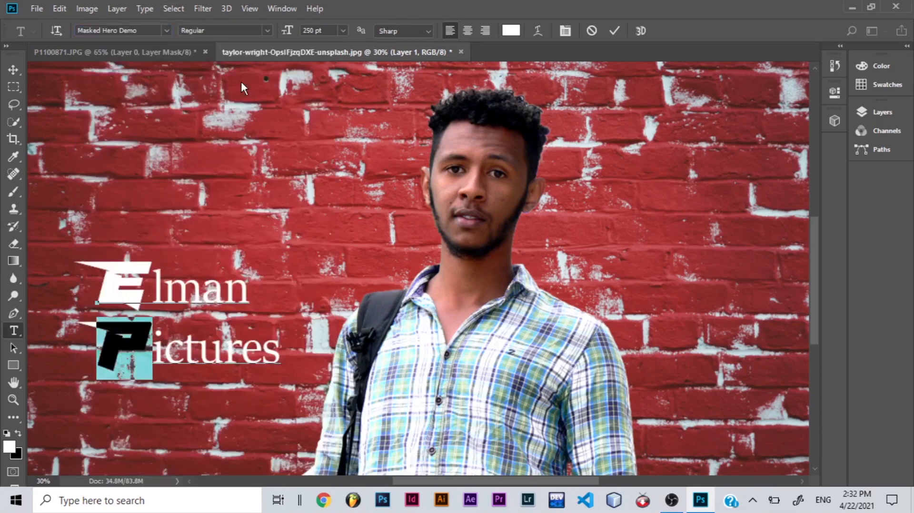
# Recolour the initial P in "Pictures" to near-black 090202.
pyautogui.click(152, 346)
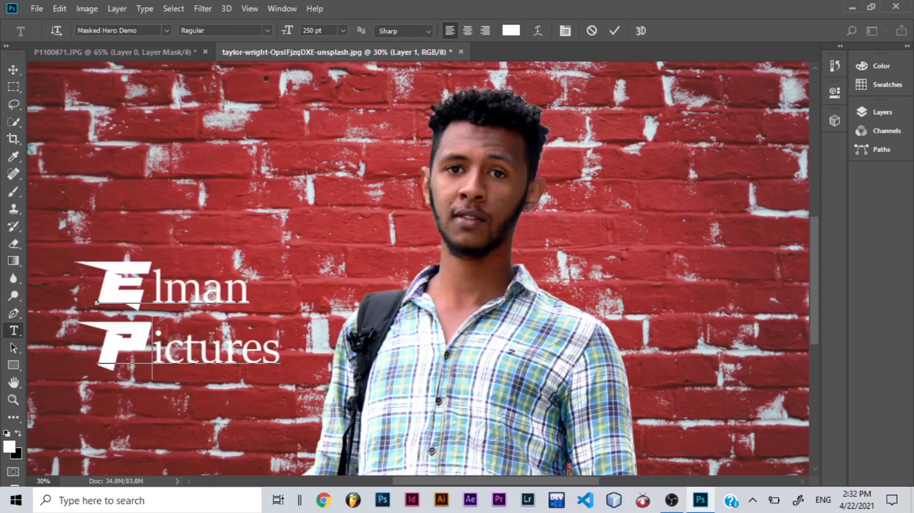
pyautogui.press('Up')
pyautogui.moveTo(144, 363); pyautogui.dragTo(98, 362)
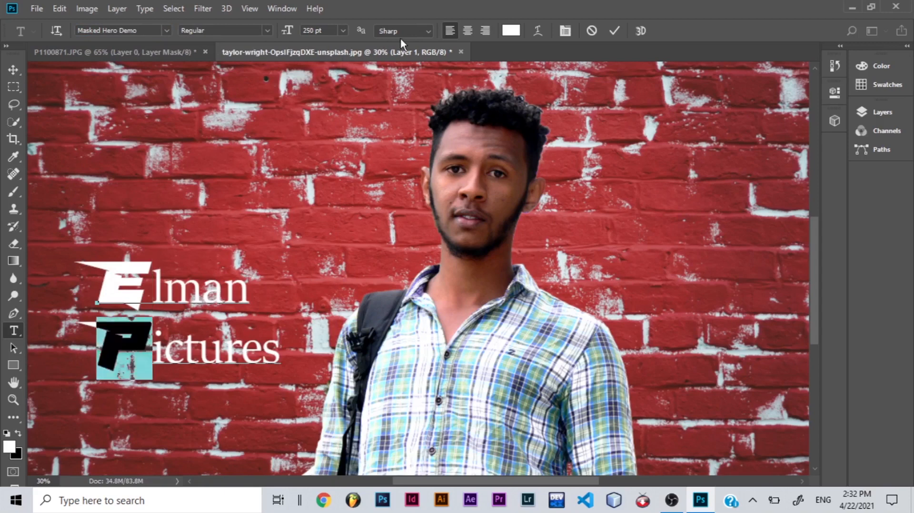
pyautogui.click(511, 31)
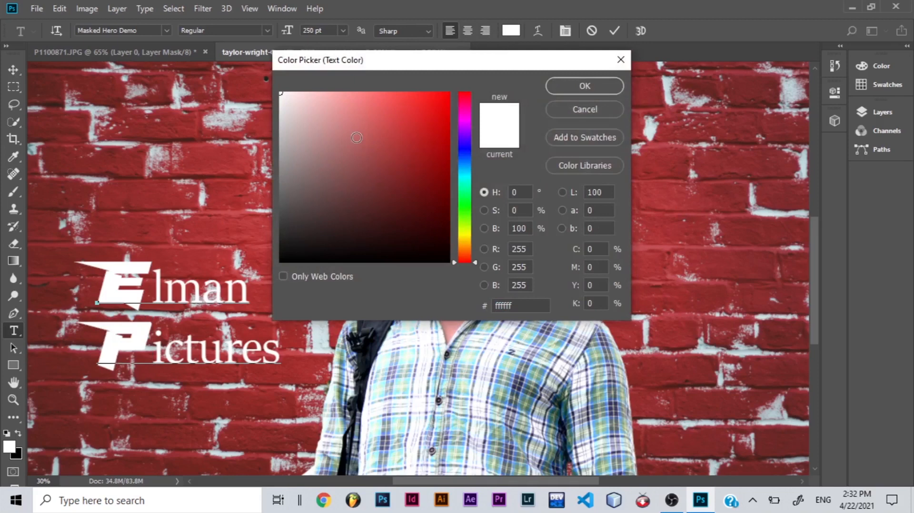
pyautogui.moveTo(360, 257); pyautogui.dragTo(415, 257)
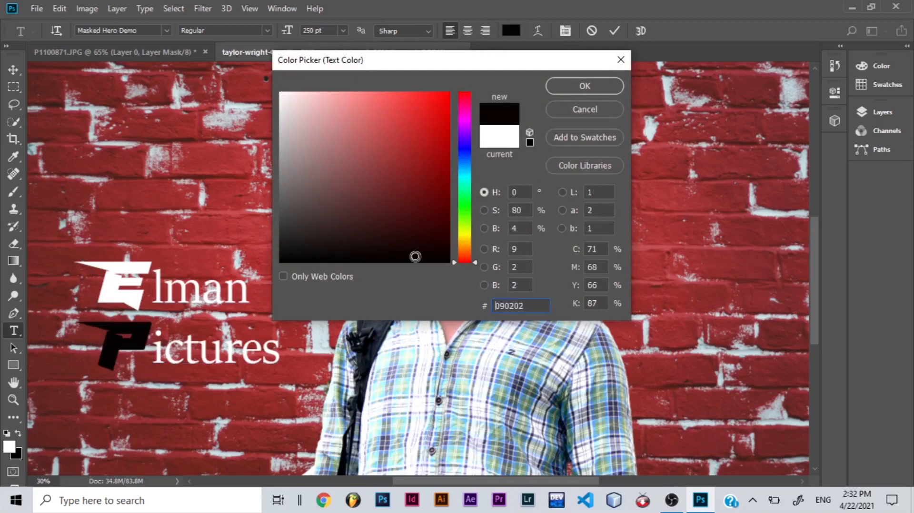
pyautogui.click(582, 85)
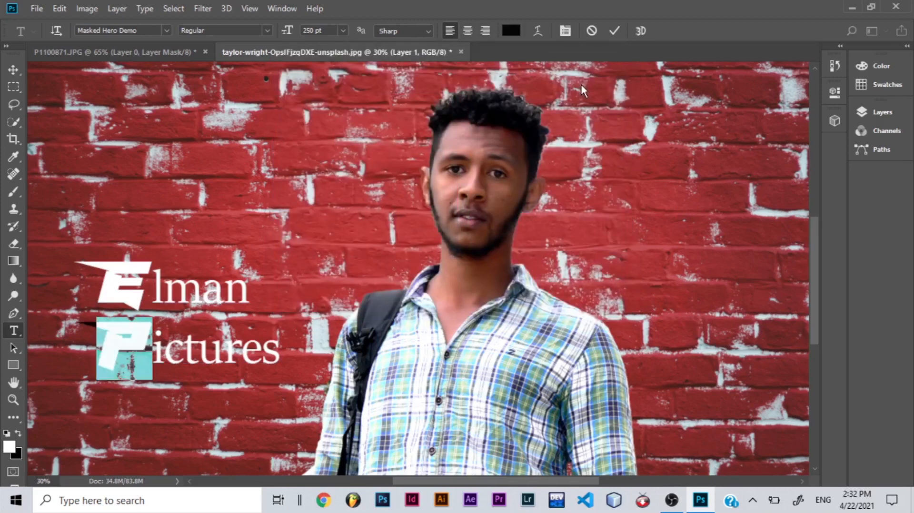
# Recolour the initial E in "Elman" to near-black 060101 and commit the text edits.
pyautogui.click(163, 284)
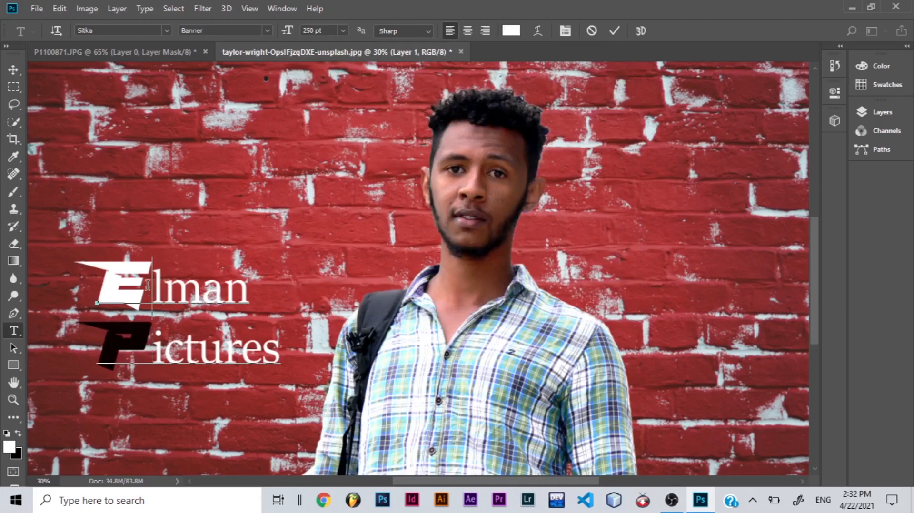
pyautogui.doubleClick(148, 285)
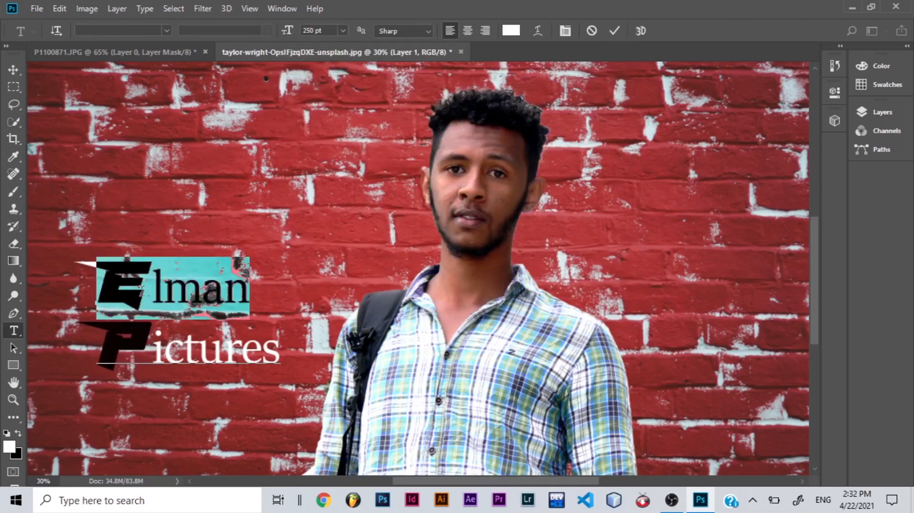
pyautogui.click(141, 292)
pyautogui.keyDown('shift'); pyautogui.click(115, 281); pyautogui.keyUp('shift')
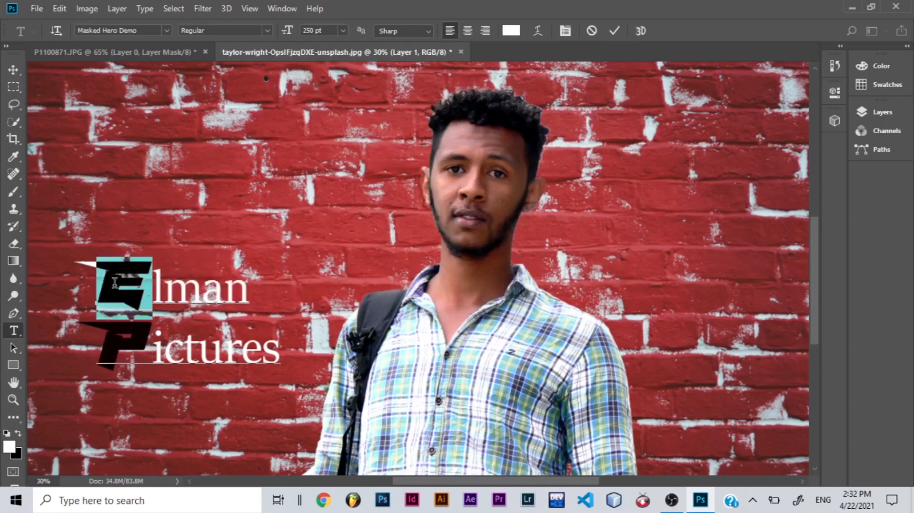
pyautogui.click(511, 31)
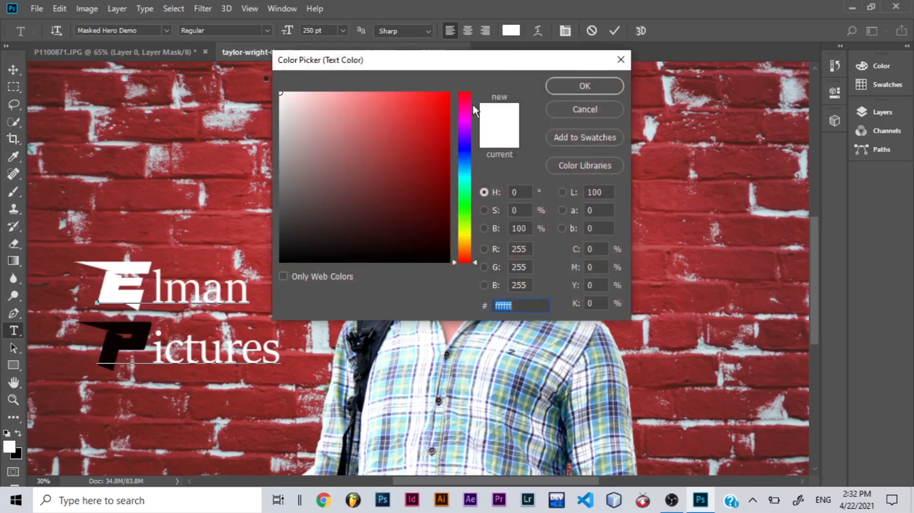
pyautogui.click(432, 259)
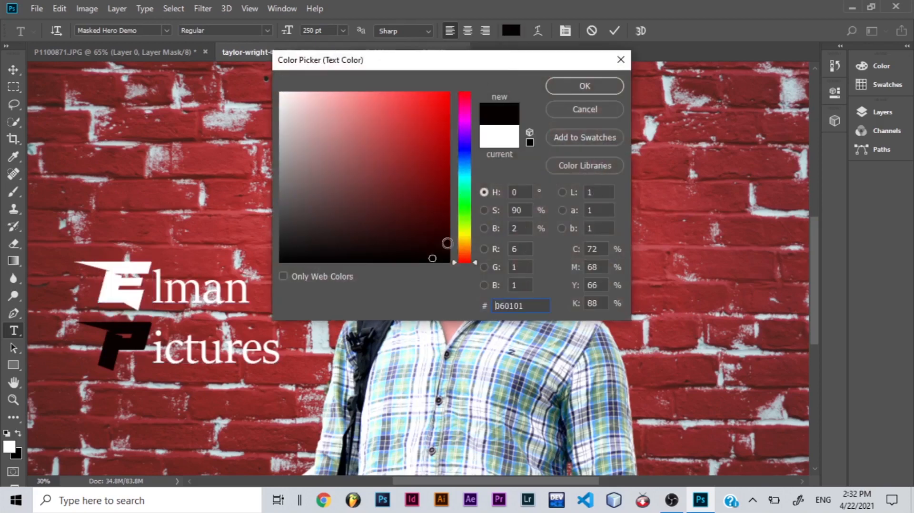
pyautogui.click(567, 90)
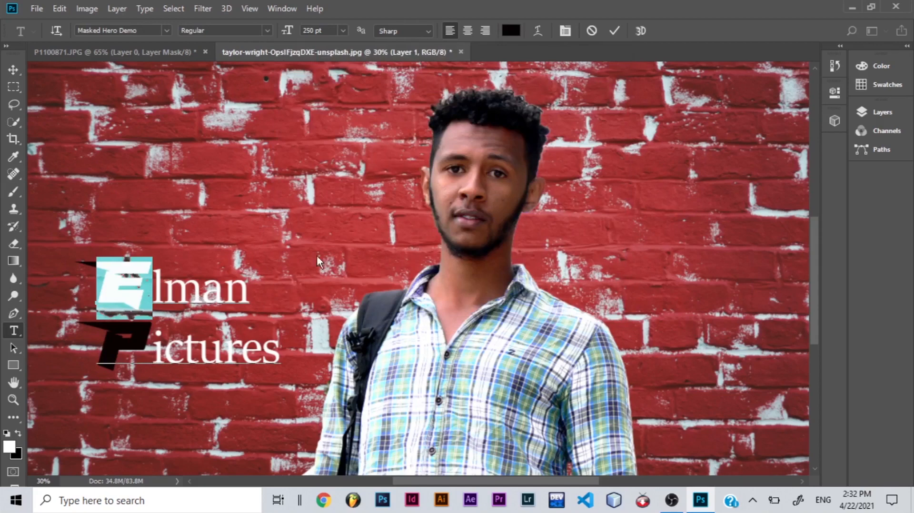
pyautogui.click(233, 302)
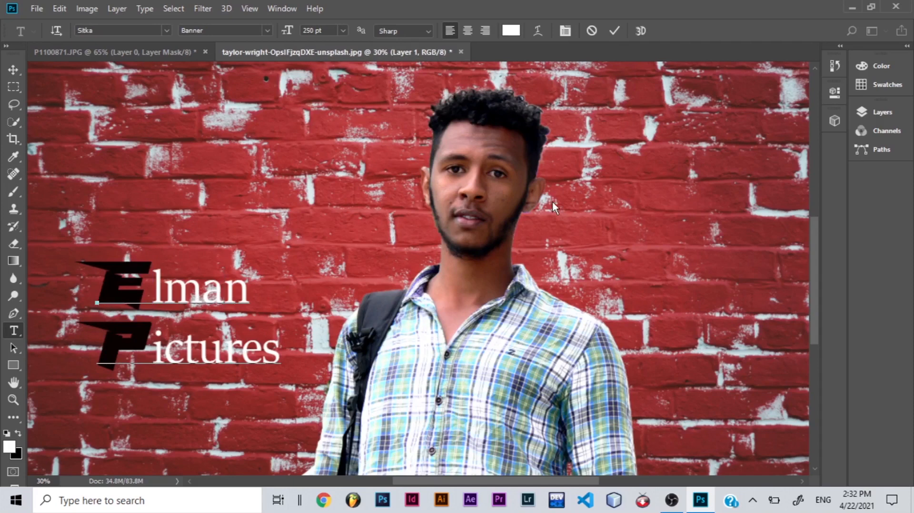
pyautogui.click(613, 31)
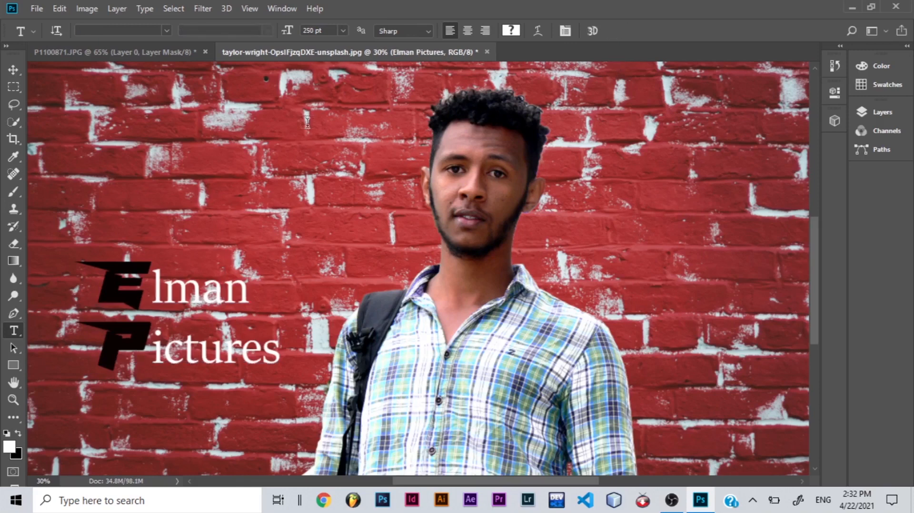
pyautogui.click(12, 69)
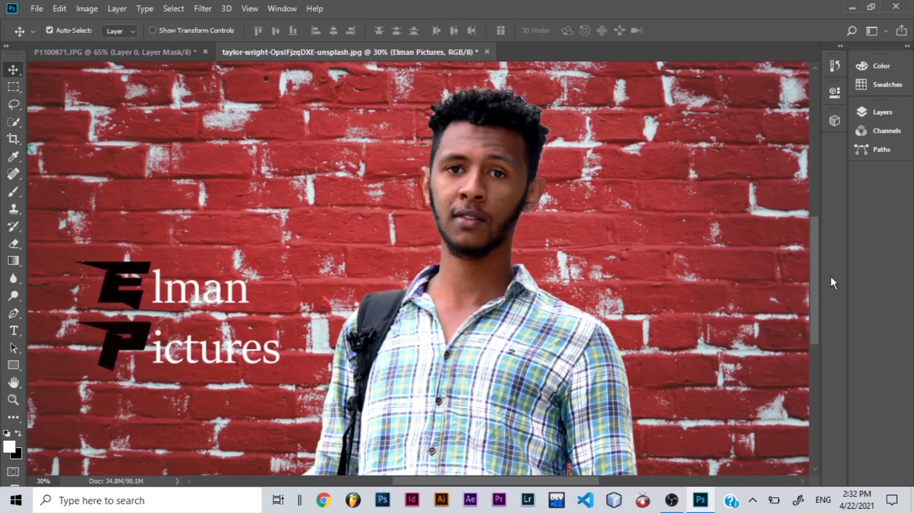
pyautogui.moveTo(816, 283)
pyautogui.mouseDown()
pyautogui.moveTo(824, 241)
pyautogui.moveTo(829, 302)
pyautogui.moveTo(829, 286)
pyautogui.mouseUp()
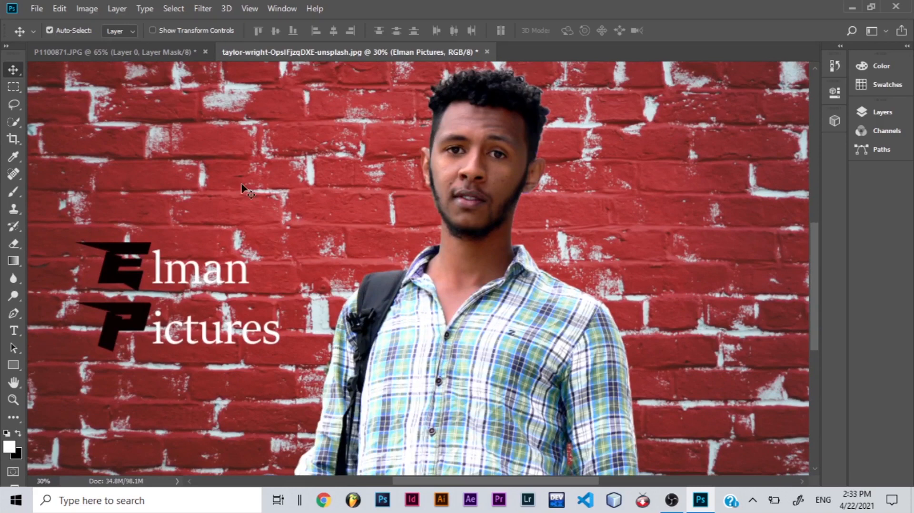
# Save the composite as a JPEG named "editor" in the photoshop project folder, with quality 8 and the Progressive format with 3 scans.
pyautogui.click(35, 12)
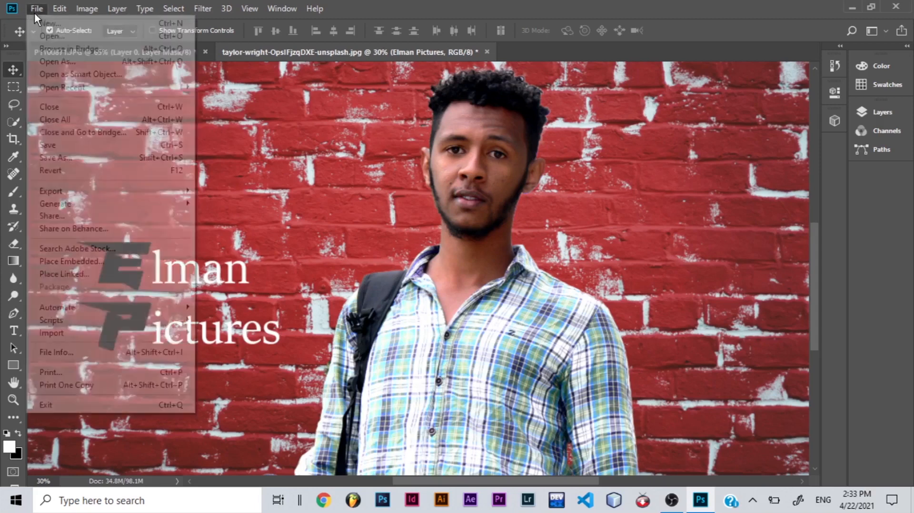
pyautogui.click(90, 160)
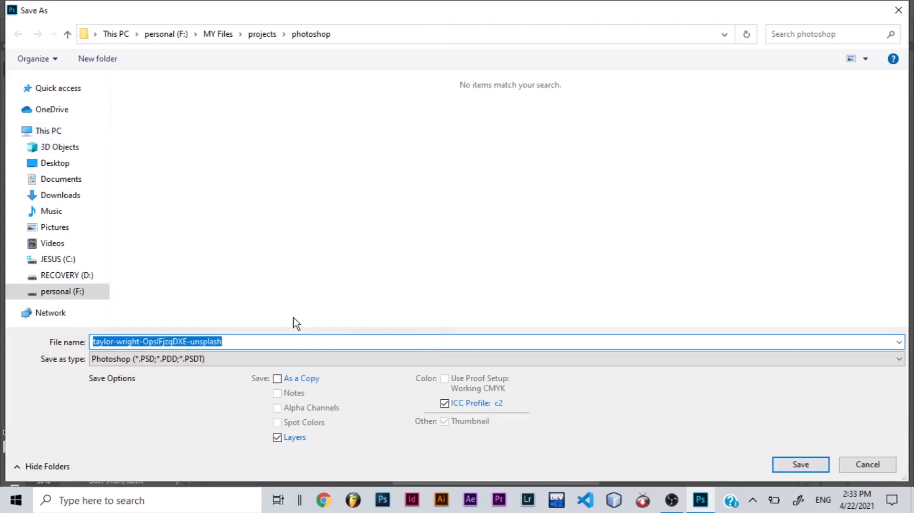
pyautogui.press('BackSpace')
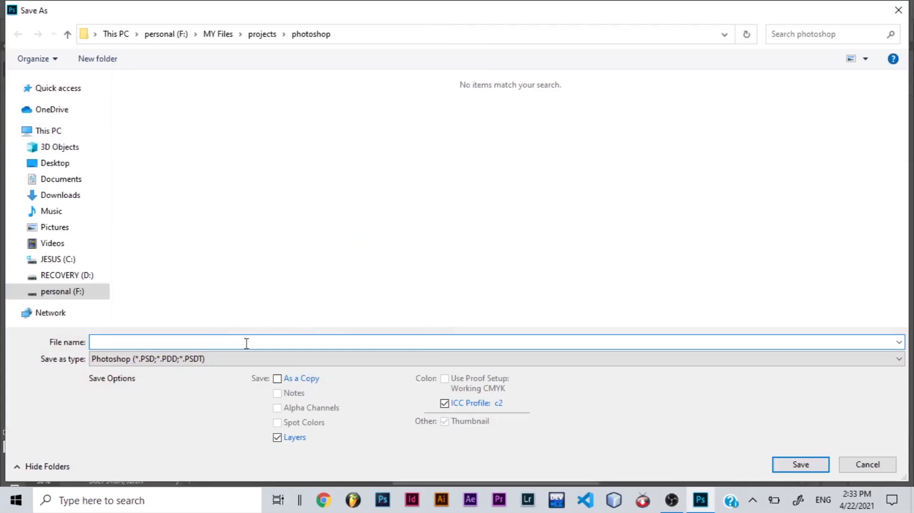
pyautogui.write('editor')
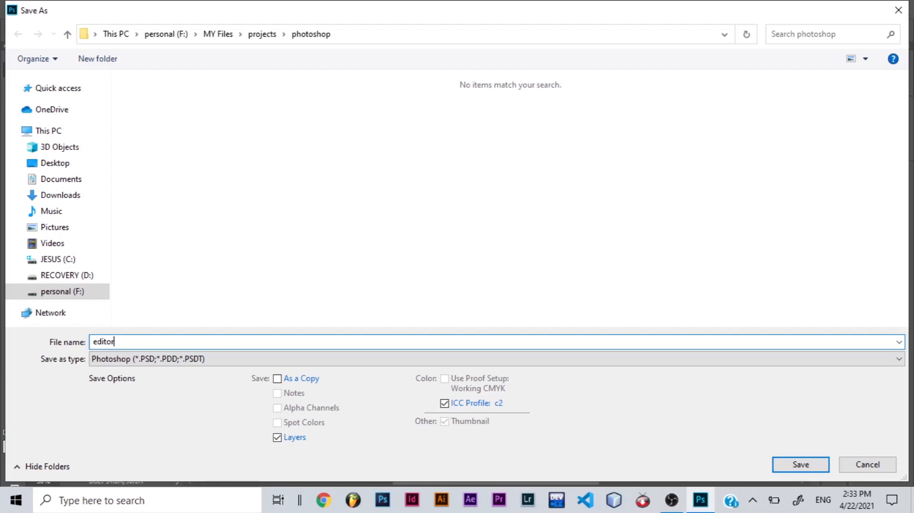
pyautogui.click(291, 369)
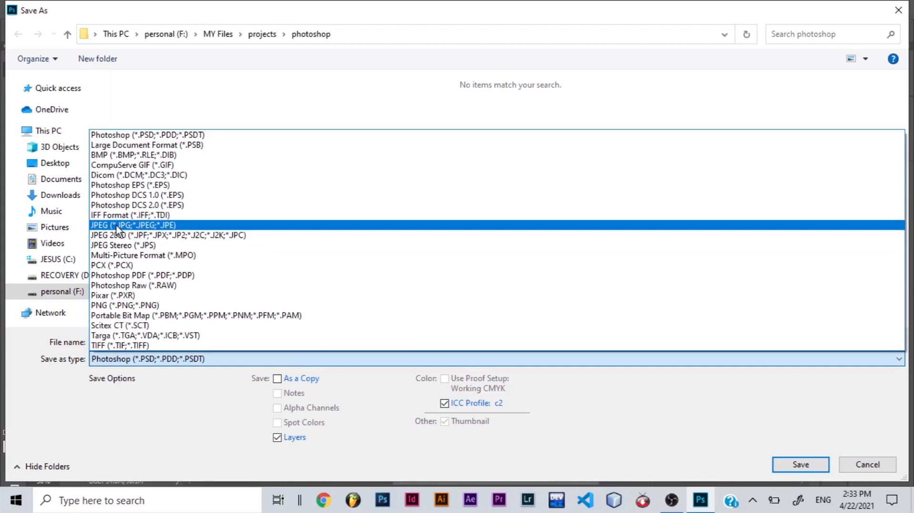
pyautogui.click(133, 227)
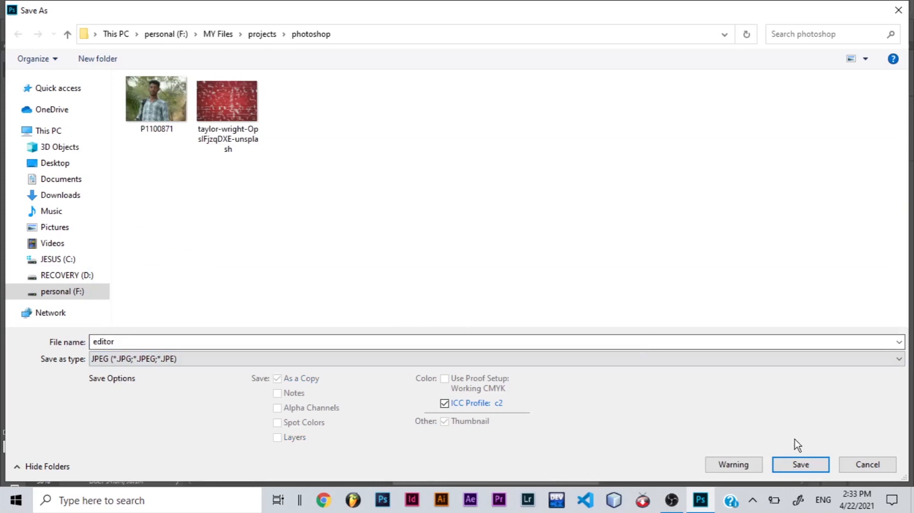
pyautogui.click(799, 465)
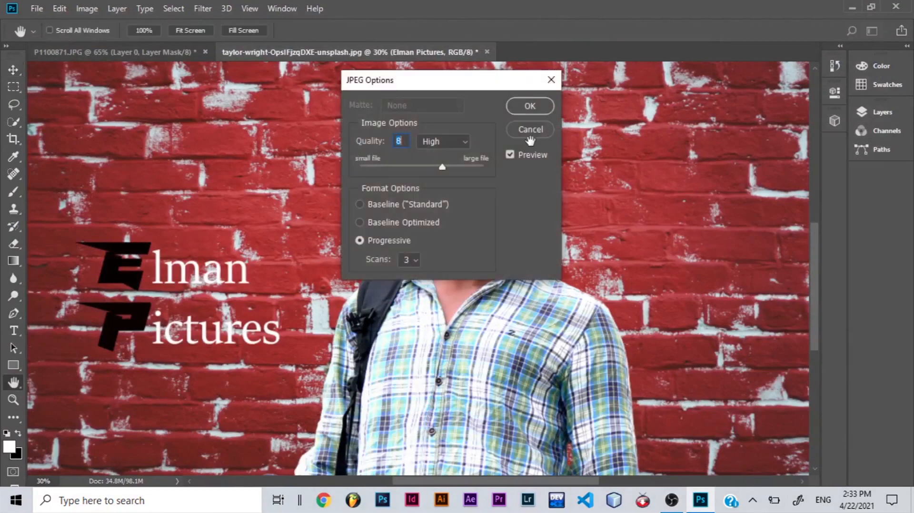
pyautogui.click(410, 142)
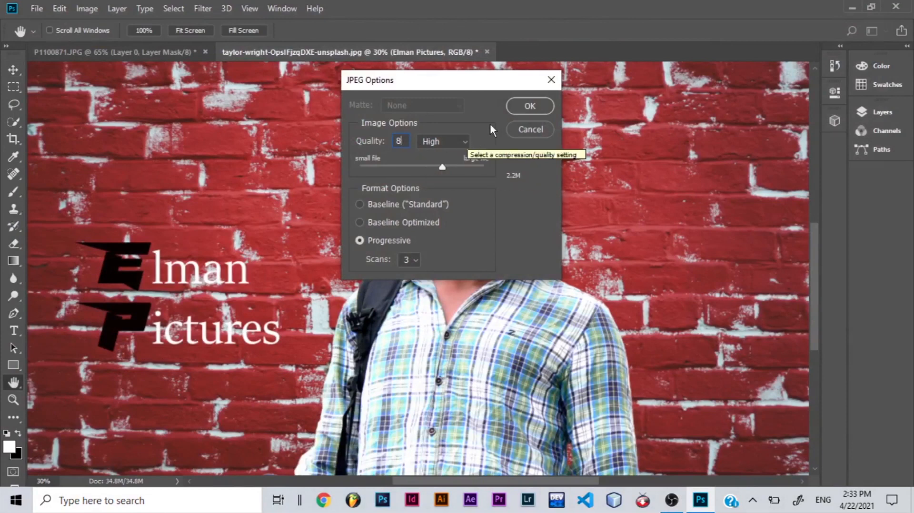
pyautogui.click(518, 102)
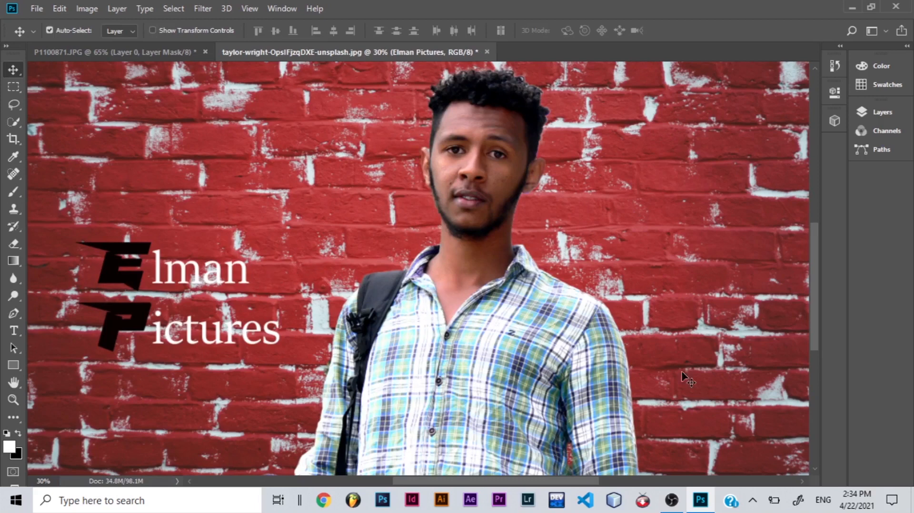
# Switch to File Explorer and open the projects folder inside MY Files on the personal (F:) drive.
pyautogui.press('super+e')
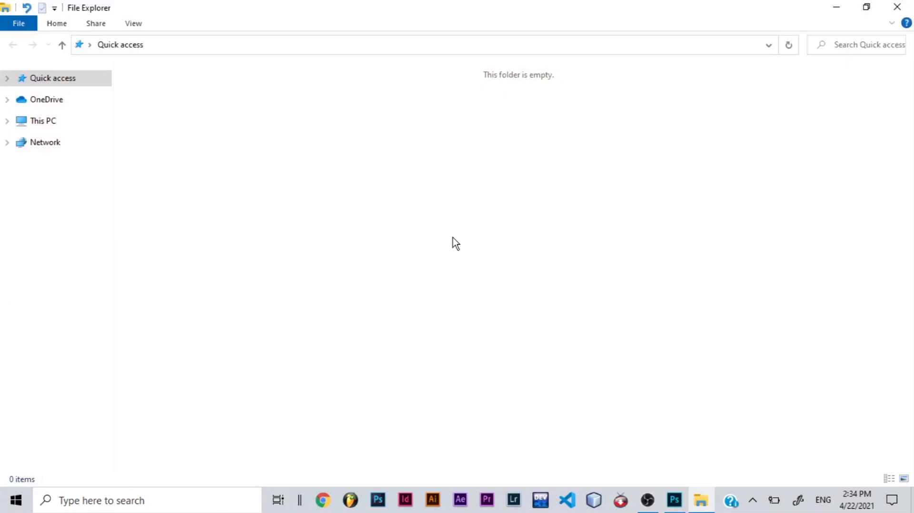
pyautogui.click(65, 124)
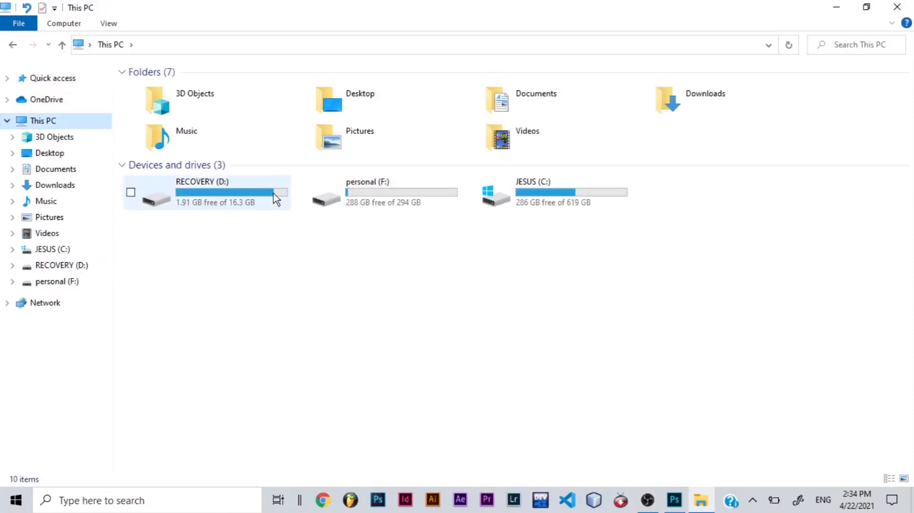
pyautogui.click(380, 199)
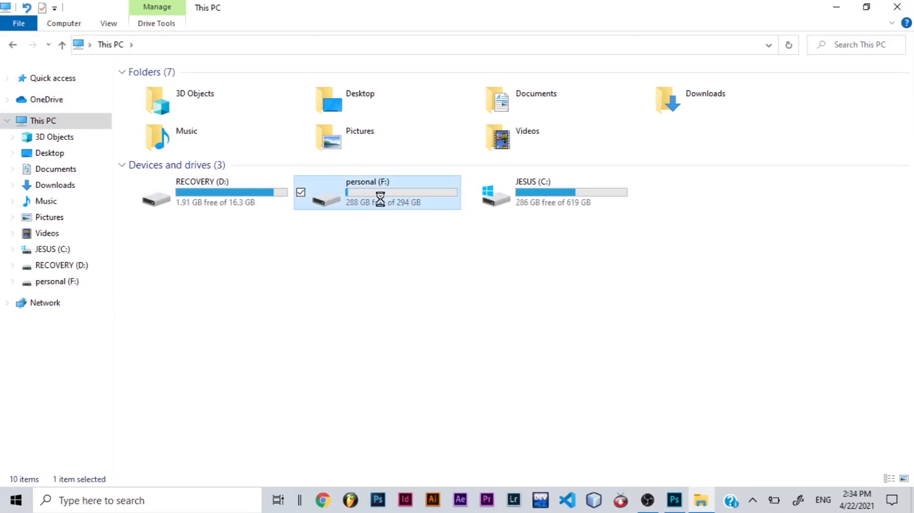
pyautogui.click(180, 146)
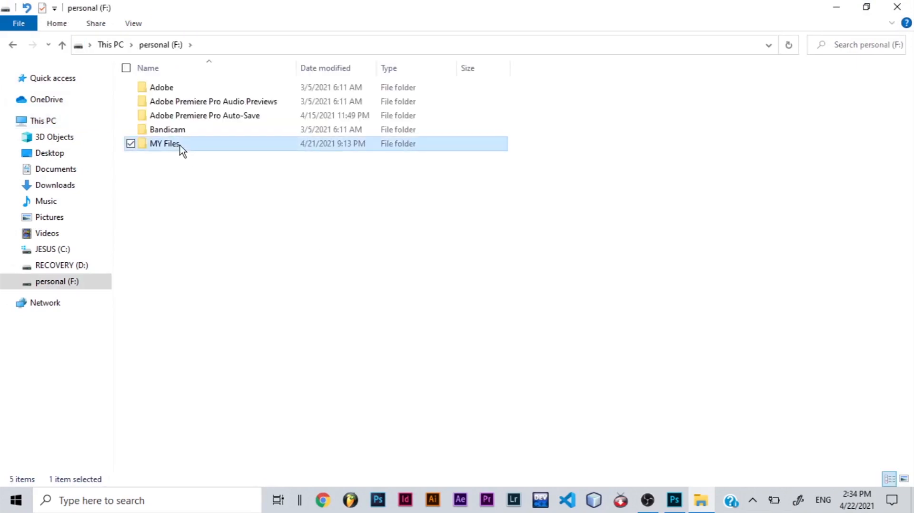
pyautogui.doubleClick(180, 145)
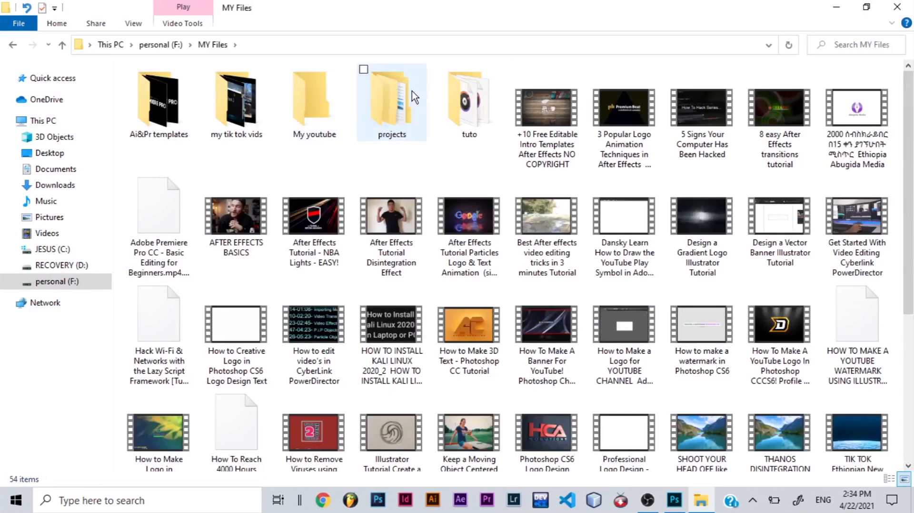
pyautogui.doubleClick(413, 98)
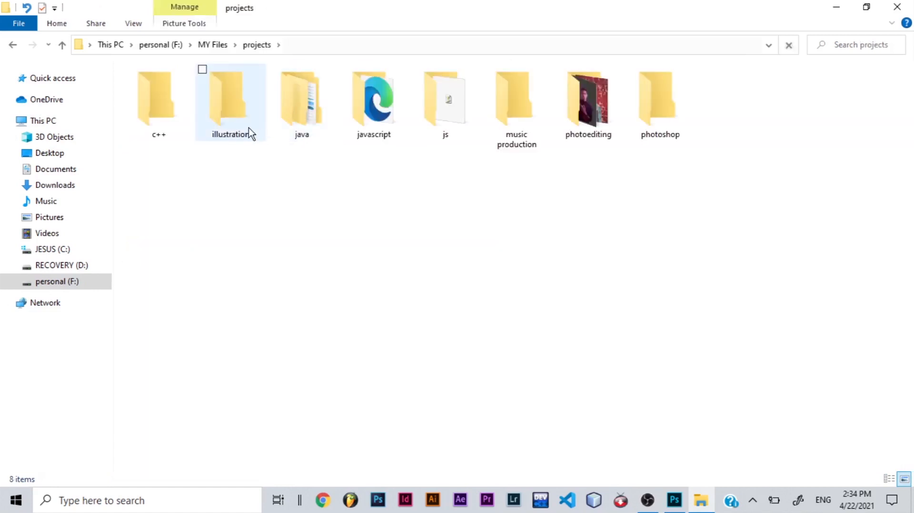
pyautogui.click(581, 123)
pyautogui.doubleClick(581, 123)
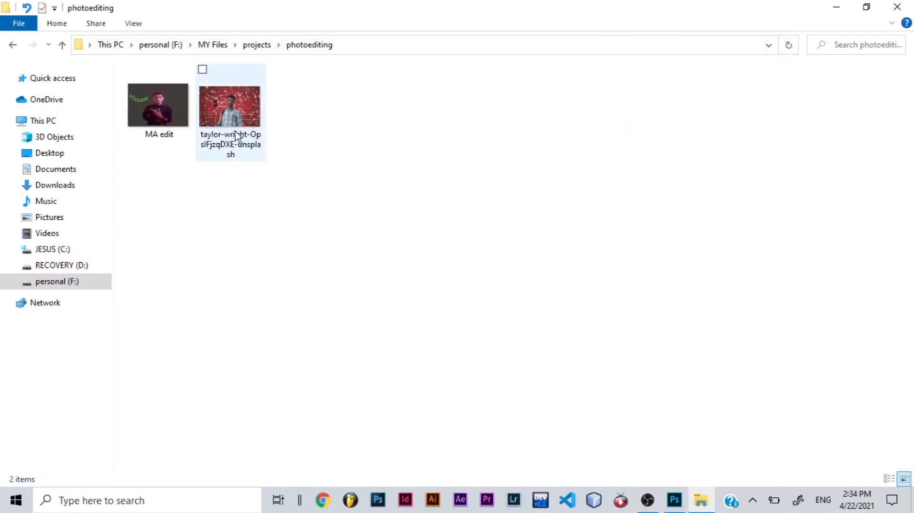
pyautogui.doubleClick(236, 136)
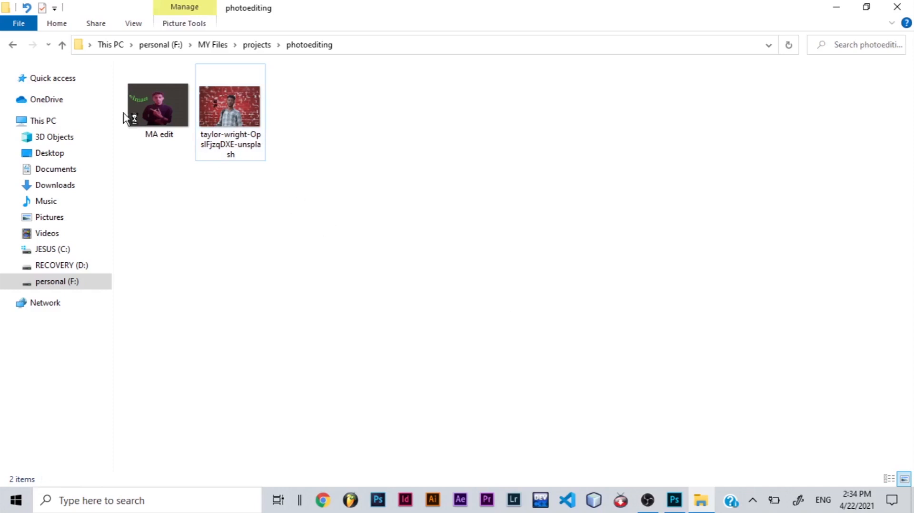
pyautogui.click(12, 45)
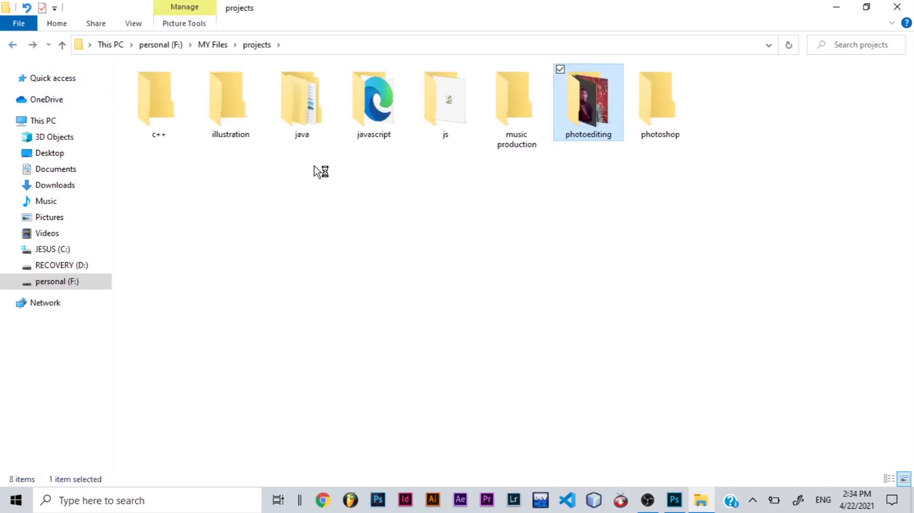
# Open the photoshop folder and select the exported "editor" image.
pyautogui.doubleClick(665, 105)
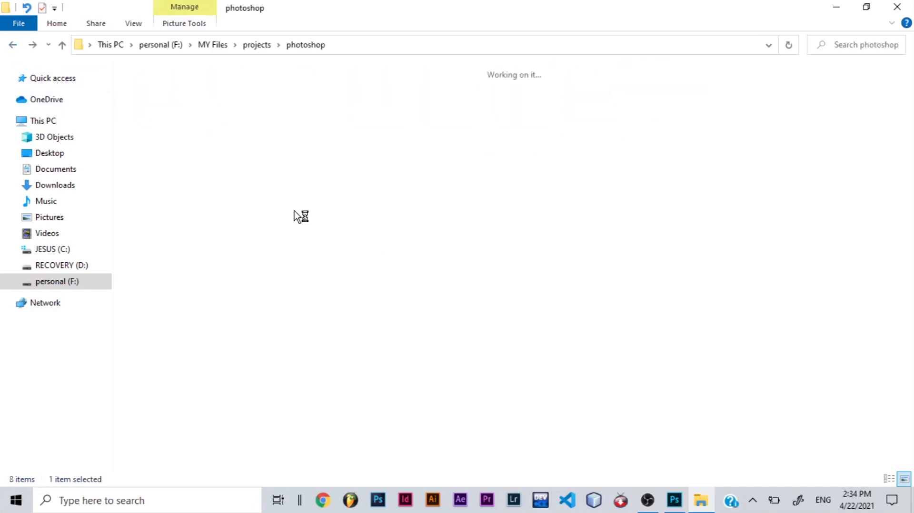
pyautogui.click(152, 115)
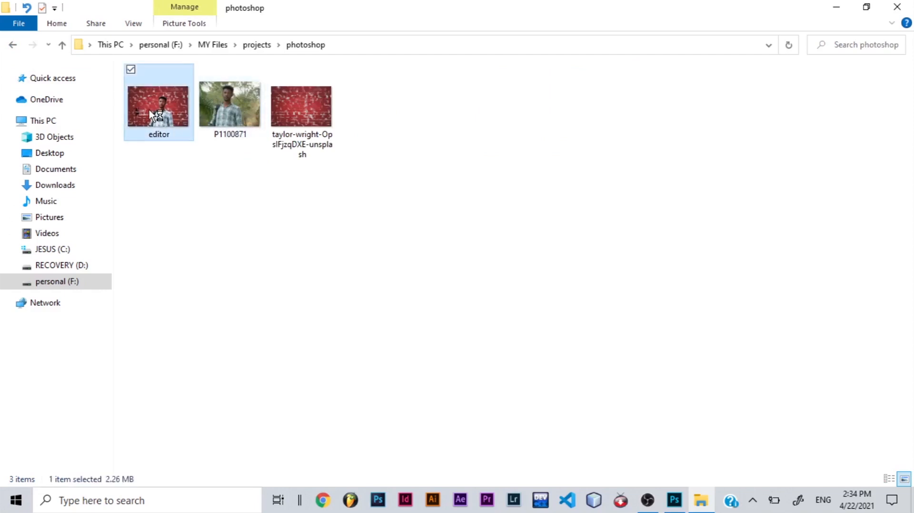